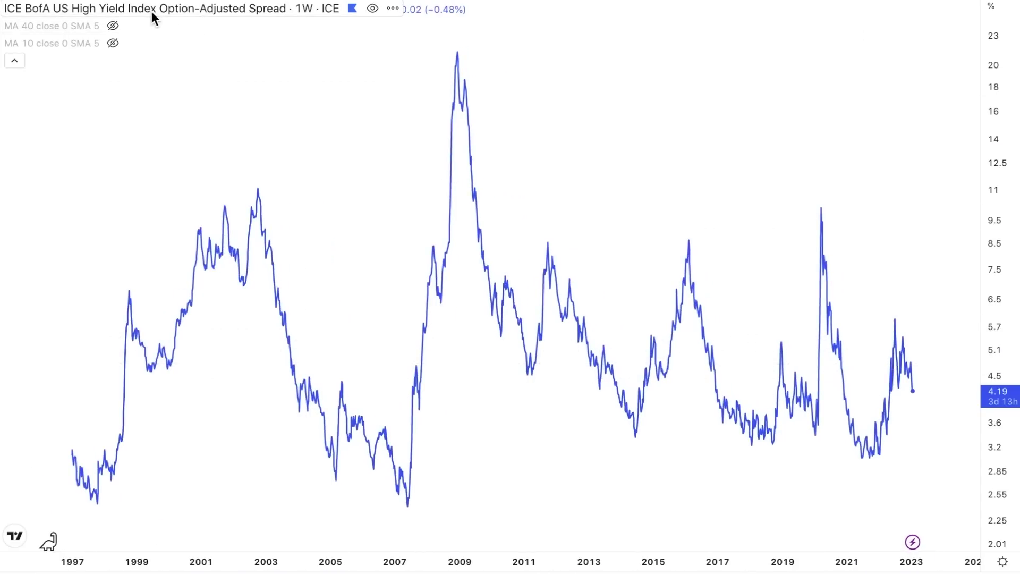
Sketch a rising brush curve at the 2007 low of the high-yield spread chart.
{"action": "left_click_drag", "start_coordinate": [370, 512], "coordinate": [446, 471]}
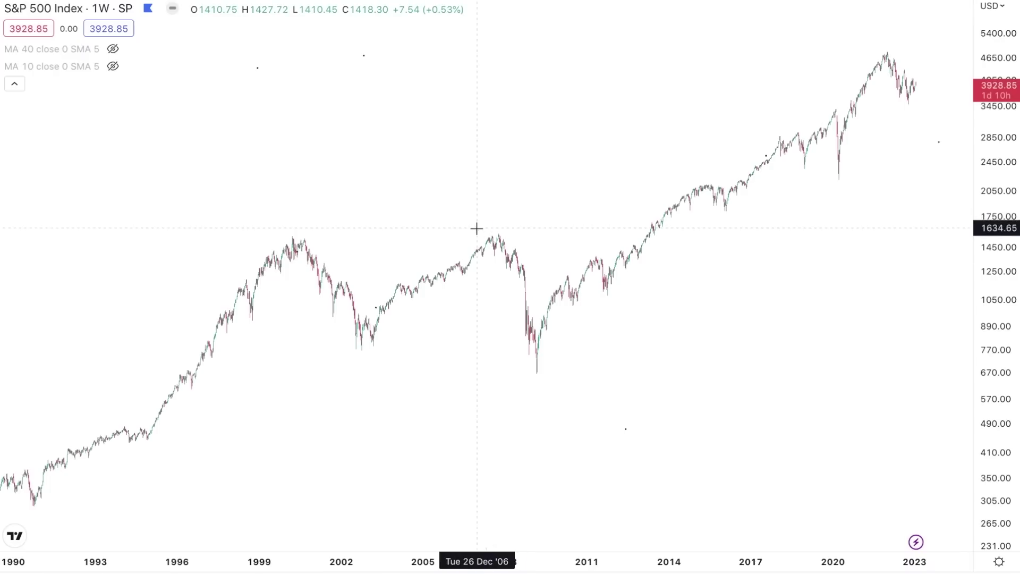
Circle the 2007 and 2000 S&P 500 peaks and trace the spread's late-1990s rise with a curve.
{"action": "mouse_move", "coordinate": [493, 224]}
{"action": "left_mouse_down"}
{"action": "mouse_move", "coordinate": [520, 236]}
{"action": "mouse_move", "coordinate": [476, 250]}
{"action": "mouse_move", "coordinate": [502, 222]}
{"action": "mouse_move", "coordinate": [488, 223]}
{"action": "left_mouse_up"}
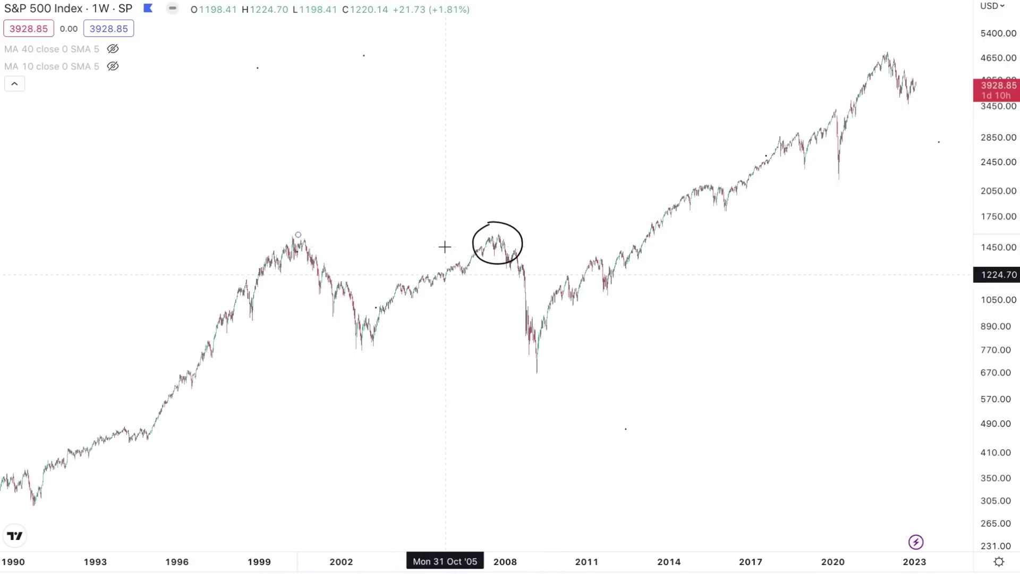
{"action": "left_click_drag", "start_coordinate": [281, 235], "coordinate": [292, 233]}
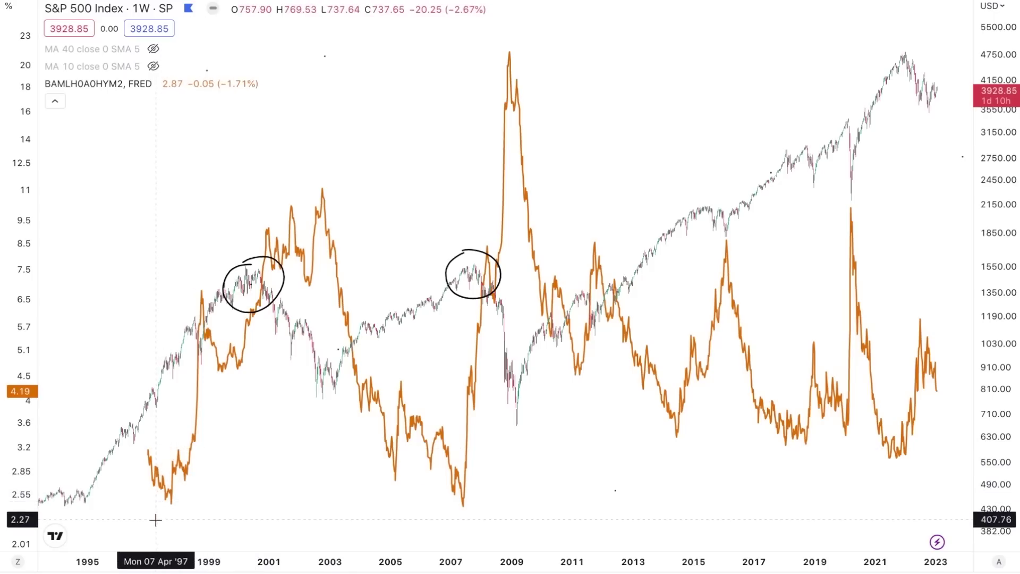
{"action": "mouse_move", "coordinate": [159, 516]}
{"action": "left_mouse_down"}
{"action": "mouse_move", "coordinate": [202, 470]}
{"action": "mouse_move", "coordinate": [245, 390]}
{"action": "left_mouse_up"}
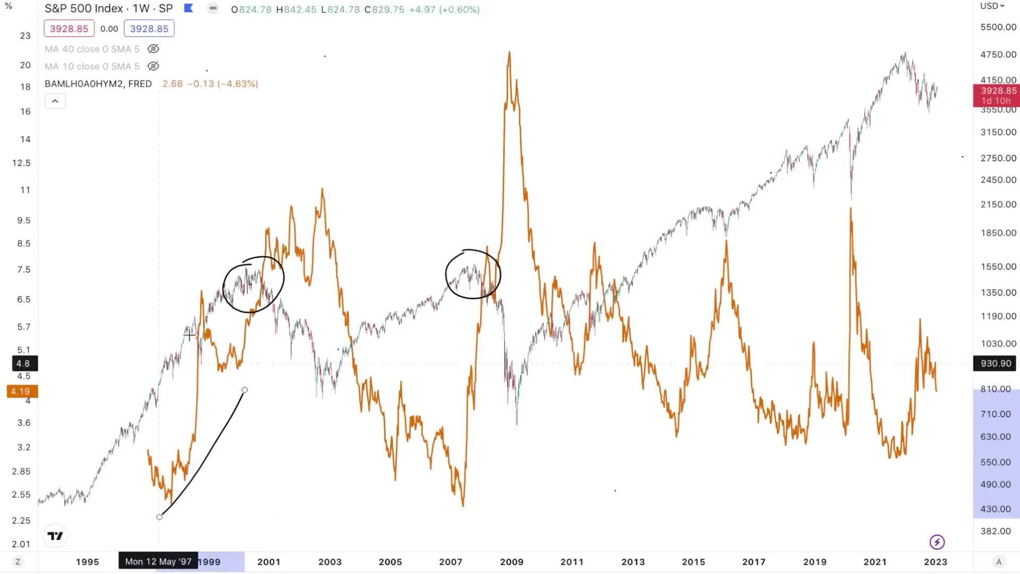
{"action": "scroll", "coordinate": [337, 479], "scroll_direction": "up", "scroll_amount": 3}
Sketch an upward hooked curve on the S&P 500 and spread overlay.
{"action": "mouse_move", "coordinate": [419, 513]}
{"action": "left_mouse_down"}
{"action": "mouse_move", "coordinate": [432, 449]}
{"action": "mouse_move", "coordinate": [445, 444]}
{"action": "left_mouse_up"}
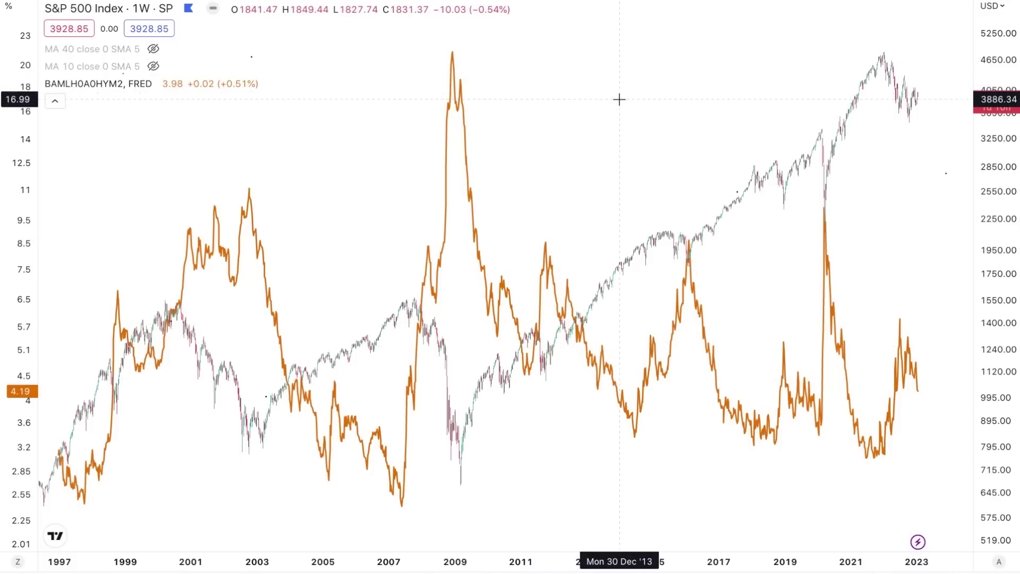
Handwrite a letter S above the S&P 500 line and circle it.
{"action": "mouse_move", "coordinate": [665, 84]}
{"action": "left_mouse_down"}
{"action": "mouse_move", "coordinate": [636, 109]}
{"action": "mouse_move", "coordinate": [672, 137]}
{"action": "mouse_move", "coordinate": [640, 134]}
{"action": "left_mouse_up"}
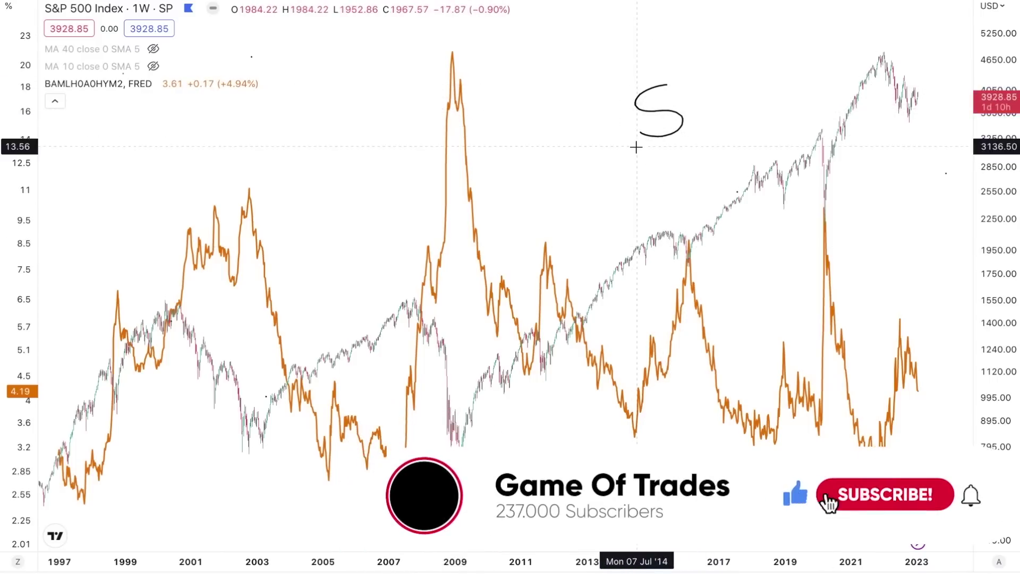
{"action": "mouse_move", "coordinate": [647, 72]}
{"action": "left_mouse_down"}
{"action": "mouse_move", "coordinate": [628, 109]}
{"action": "mouse_move", "coordinate": [683, 151]}
{"action": "mouse_move", "coordinate": [650, 75]}
{"action": "left_mouse_up"}
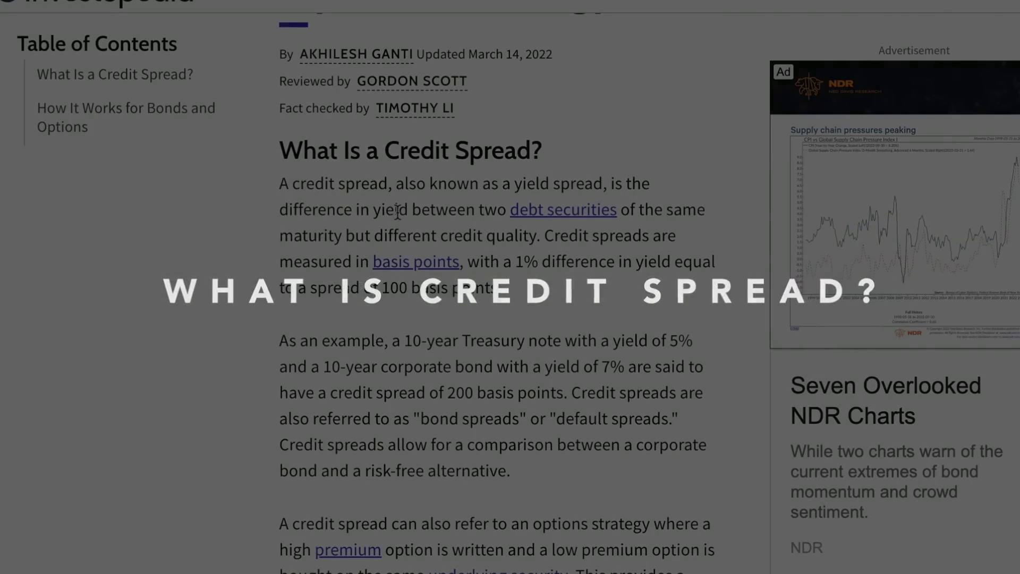
Highlight the phrase about differing credit quality in the credit-spread definition.
{"action": "left_click_drag", "start_coordinate": [440, 236], "coordinate": [534, 236]}
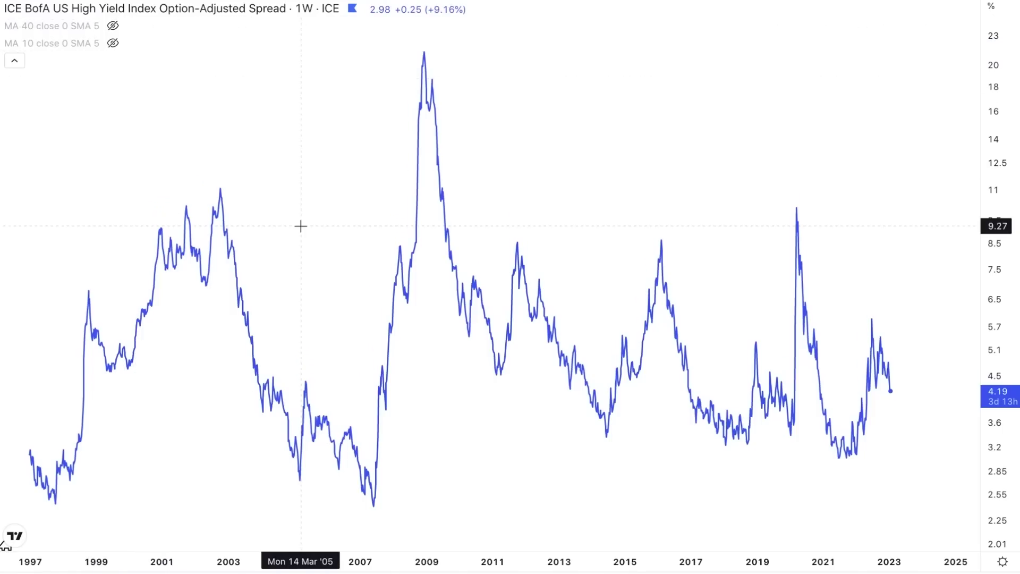
Brush a curve from 2006 up into the 2008 spread spike and write a circled R.
{"action": "left_click", "coordinate": [333, 522]}
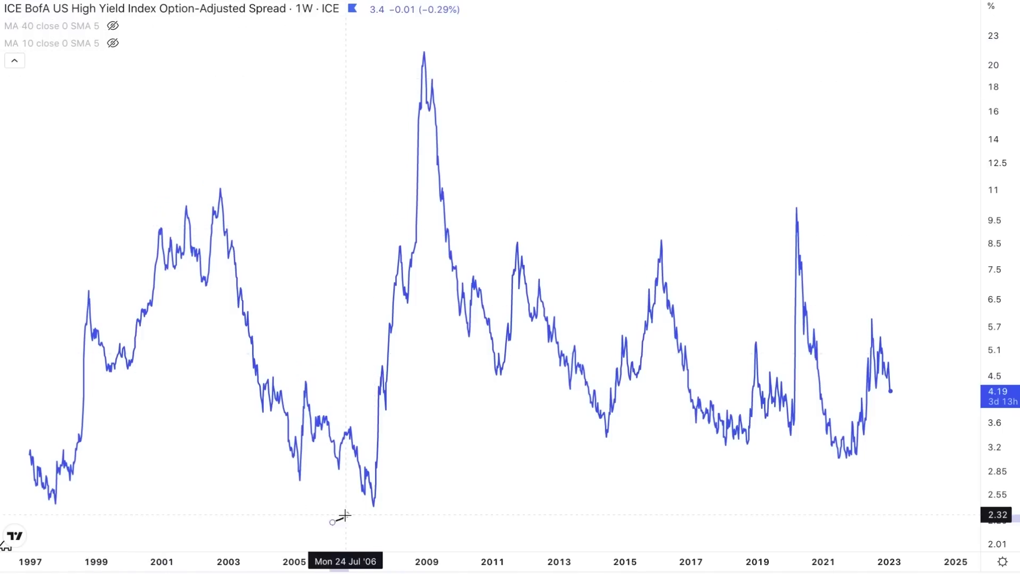
{"action": "mouse_move", "coordinate": [363, 517]}
{"action": "left_mouse_down"}
{"action": "mouse_move", "coordinate": [398, 476]}
{"action": "mouse_move", "coordinate": [405, 407]}
{"action": "mouse_move", "coordinate": [423, 420]}
{"action": "left_mouse_up"}
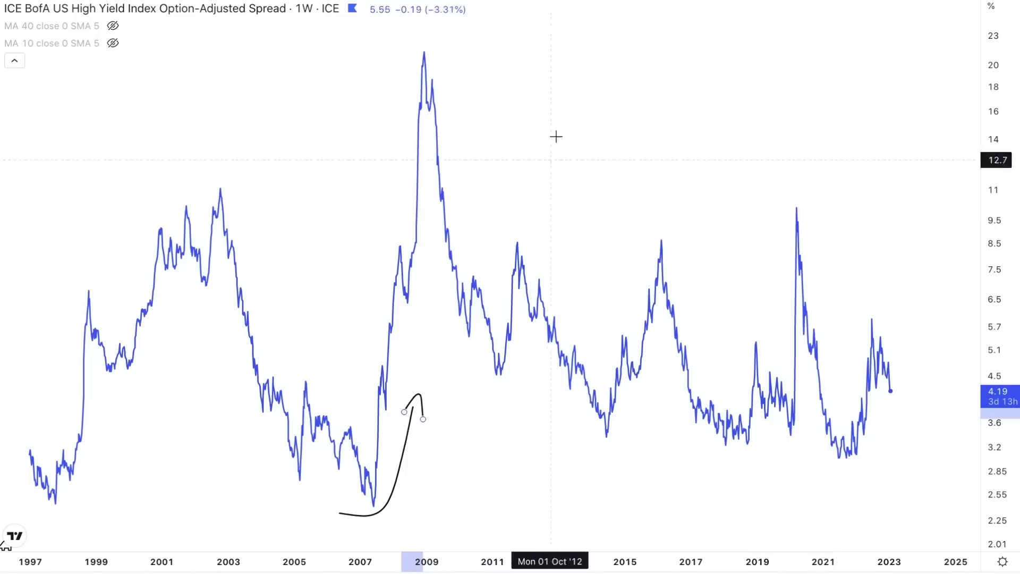
{"action": "left_click_drag", "start_coordinate": [557, 108], "coordinate": [576, 150]}
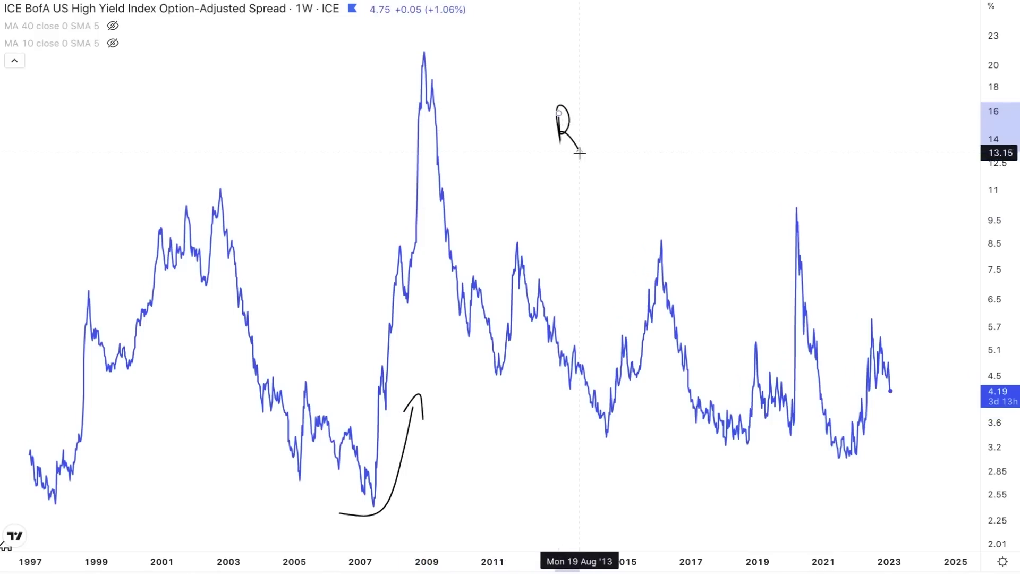
{"action": "left_click_drag", "start_coordinate": [556, 91], "coordinate": [544, 103]}
Circle the 2008 spread peak and draw an arrow pointing at it.
{"action": "scroll", "coordinate": [388, 46], "scroll_direction": "up", "scroll_amount": 1}
{"action": "left_click_drag", "start_coordinate": [388, 45], "coordinate": [376, 53]}
{"action": "left_click_drag", "start_coordinate": [292, 62], "coordinate": [350, 75]}
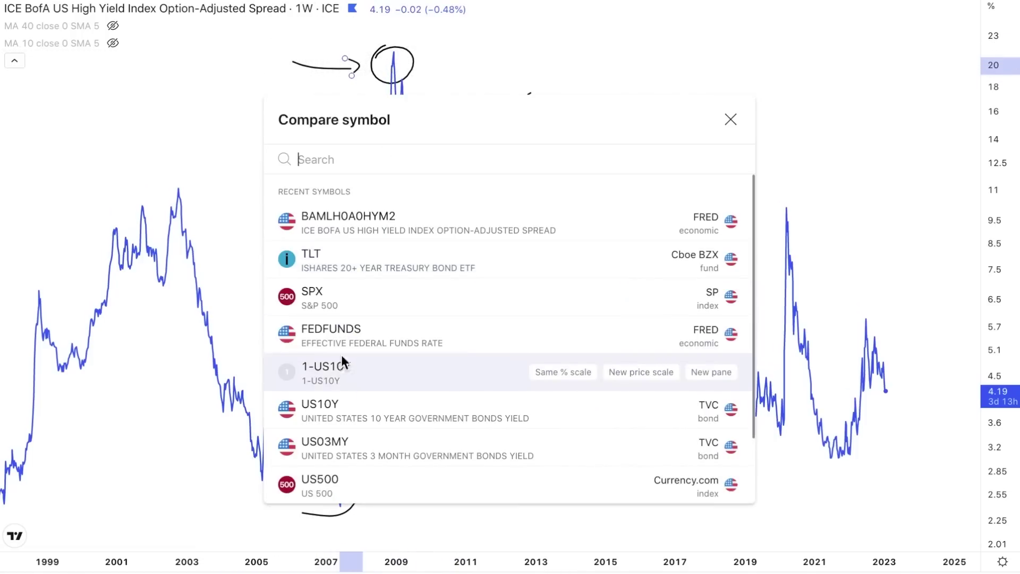
Add SPX as a comparison on a new price scale and close the symbol search.
{"action": "left_click", "coordinate": [630, 297]}
{"action": "left_click", "coordinate": [730, 119]}
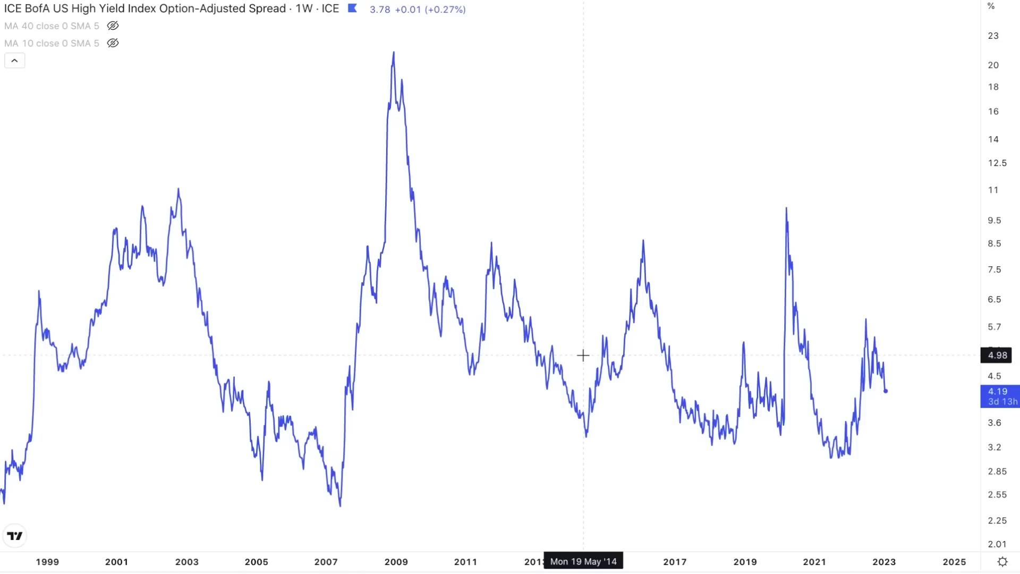
Show the MA 10 and MA 40 lines, circle their 2007 crossover and draw a rising arrow.
{"action": "scroll", "coordinate": [382, 187], "scroll_direction": "up", "scroll_amount": 2}
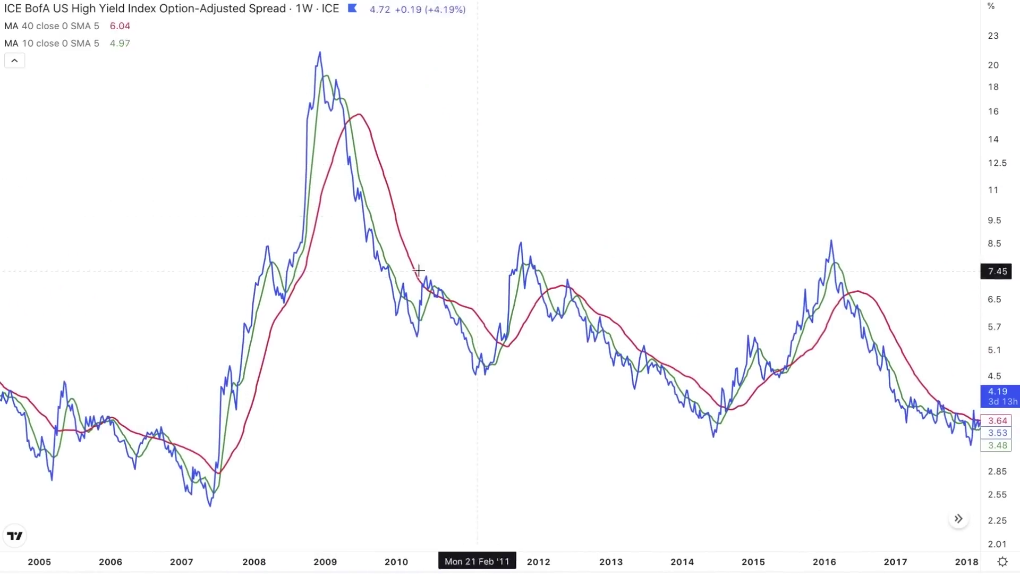
{"action": "mouse_move", "coordinate": [54, 33]}
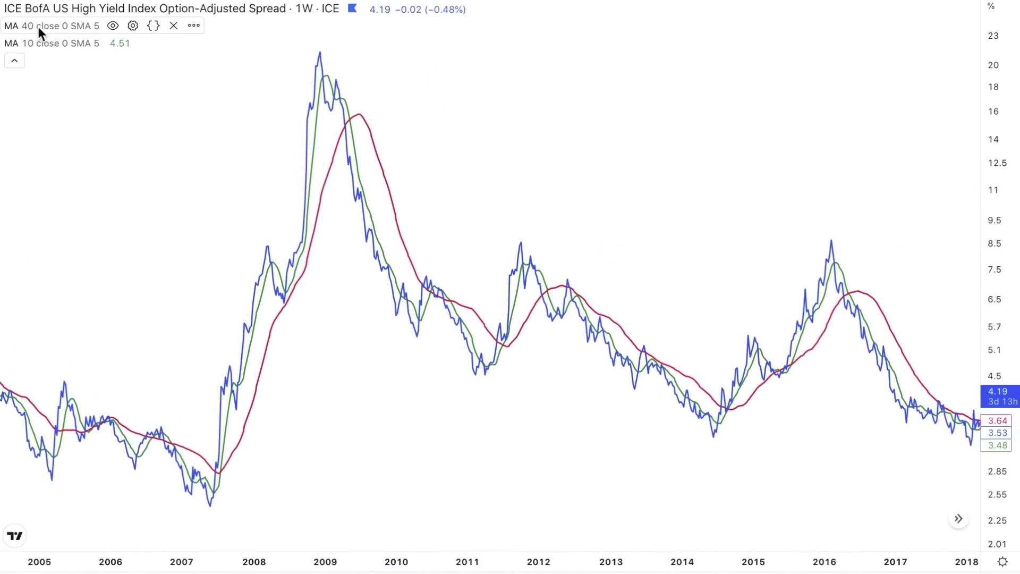
{"action": "mouse_move", "coordinate": [33, 45]}
{"action": "mouse_move", "coordinate": [21, 25]}
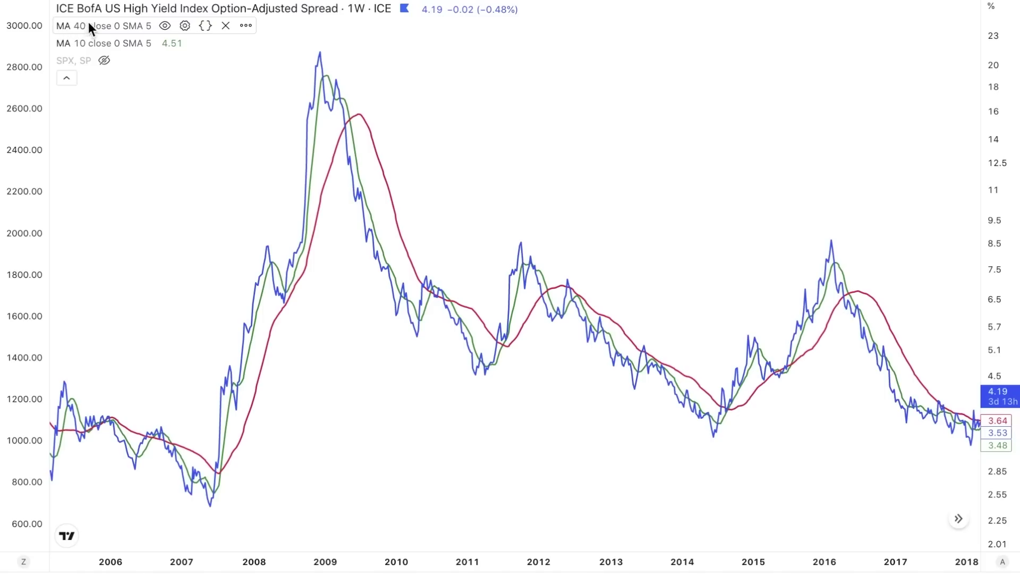
{"action": "mouse_move", "coordinate": [208, 465]}
{"action": "left_mouse_down"}
{"action": "mouse_move", "coordinate": [218, 480]}
{"action": "mouse_move", "coordinate": [232, 461]}
{"action": "mouse_move", "coordinate": [207, 470]}
{"action": "left_mouse_up"}
{"action": "mouse_move", "coordinate": [179, 512]}
{"action": "left_mouse_down"}
{"action": "mouse_move", "coordinate": [215, 512]}
{"action": "mouse_move", "coordinate": [268, 439]}
{"action": "mouse_move", "coordinate": [275, 455]}
{"action": "left_mouse_up"}
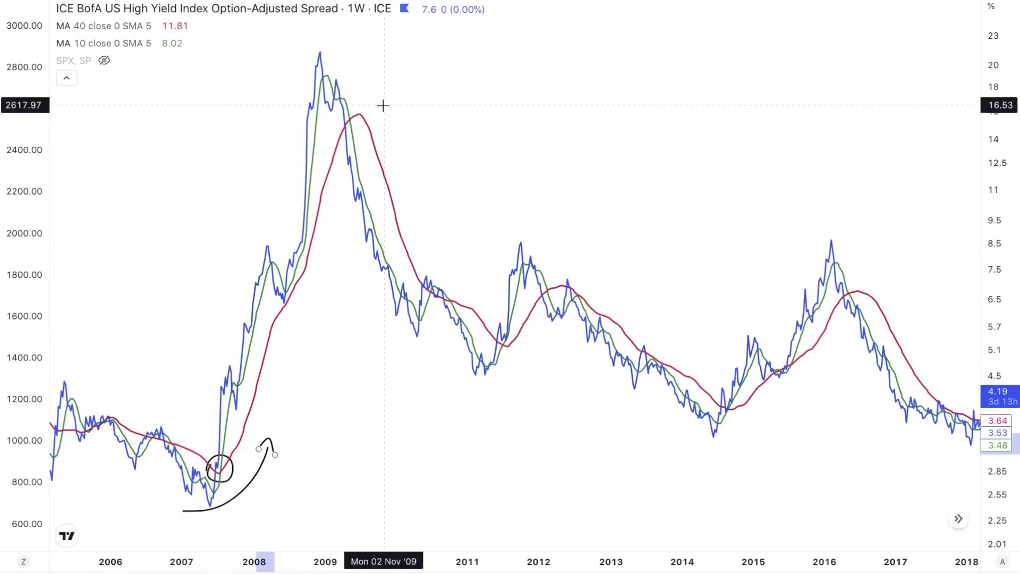
Reveal the S&P 500 overlay and circle the 2007 MA crossover and matching S&P 500 peak.
{"action": "left_click", "coordinate": [104, 60]}
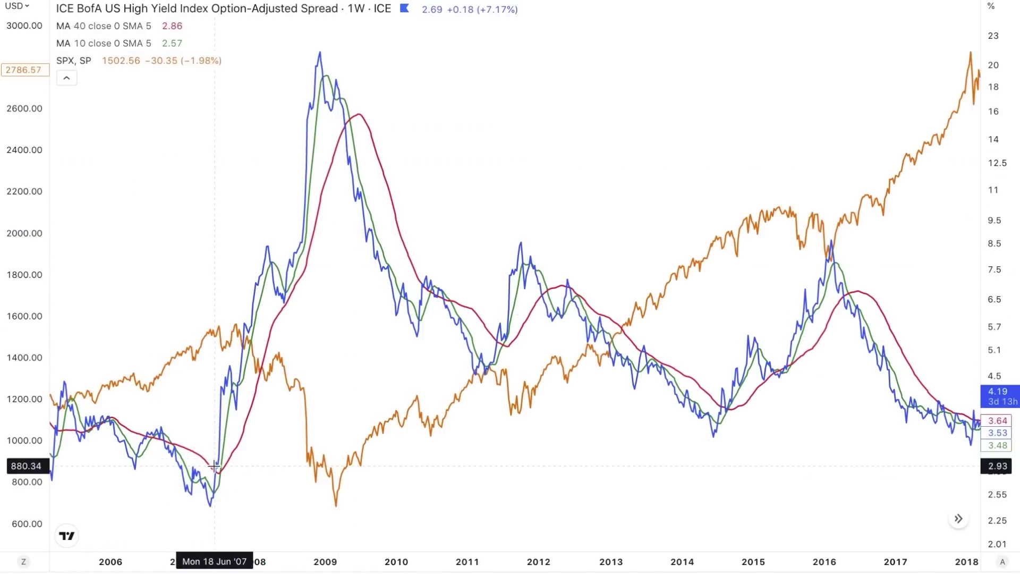
{"action": "mouse_move", "coordinate": [219, 465]}
{"action": "left_mouse_down"}
{"action": "mouse_move", "coordinate": [207, 483]}
{"action": "mouse_move", "coordinate": [235, 470]}
{"action": "mouse_move", "coordinate": [220, 456]}
{"action": "left_mouse_up"}
{"action": "mouse_move", "coordinate": [221, 320]}
{"action": "left_mouse_down"}
{"action": "mouse_move", "coordinate": [205, 335]}
{"action": "mouse_move", "coordinate": [250, 329]}
{"action": "mouse_move", "coordinate": [207, 323]}
{"action": "left_mouse_up"}
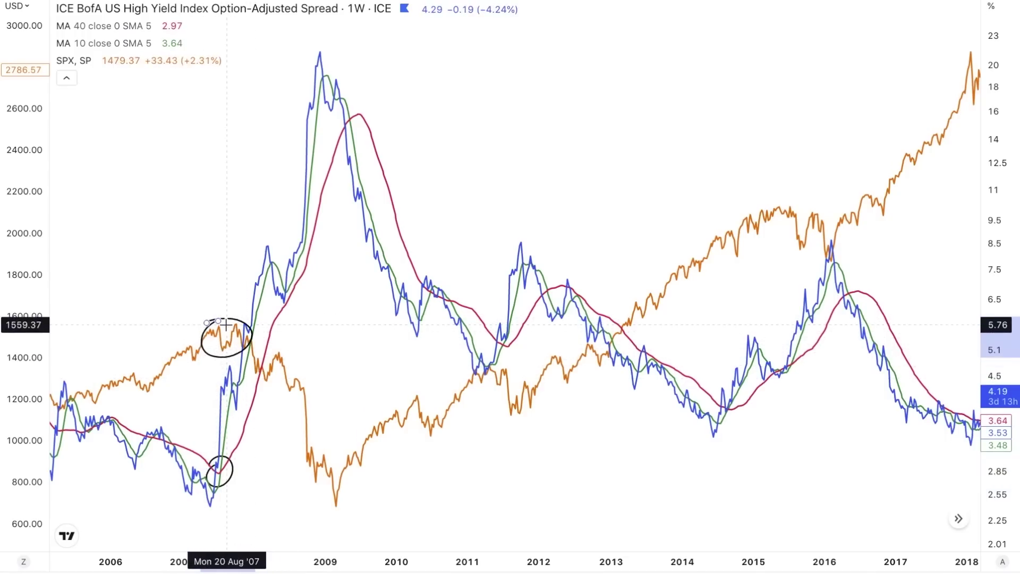
Circle the 2011, late-2014 and 2015 MA crossovers and the matching S&P 500 points.
{"action": "scroll", "coordinate": [461, 366], "scroll_direction": "up", "scroll_amount": 2}
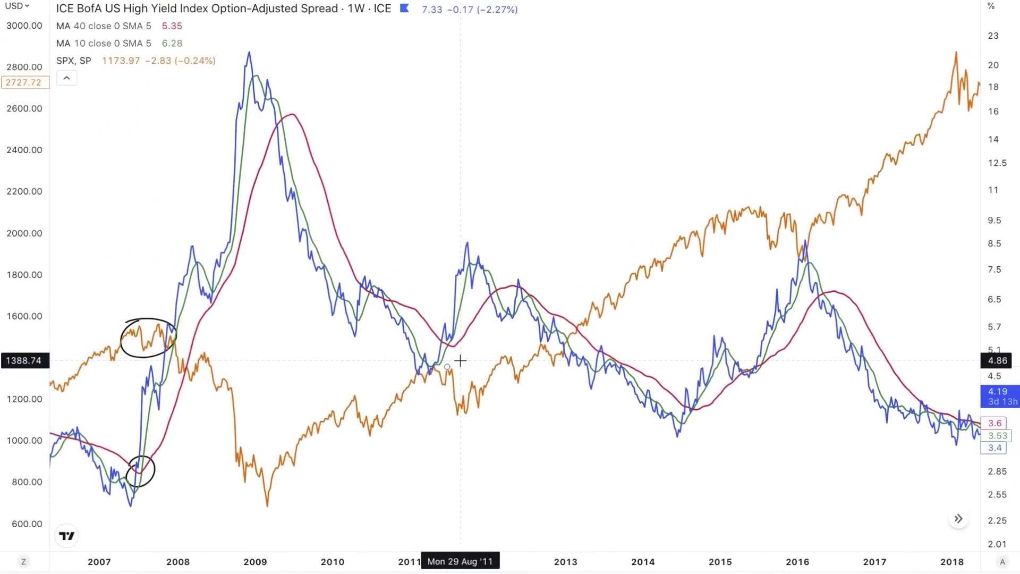
{"action": "mouse_move", "coordinate": [446, 326]}
{"action": "left_mouse_down"}
{"action": "mouse_move", "coordinate": [440, 360]}
{"action": "mouse_move", "coordinate": [449, 331]}
{"action": "left_mouse_up"}
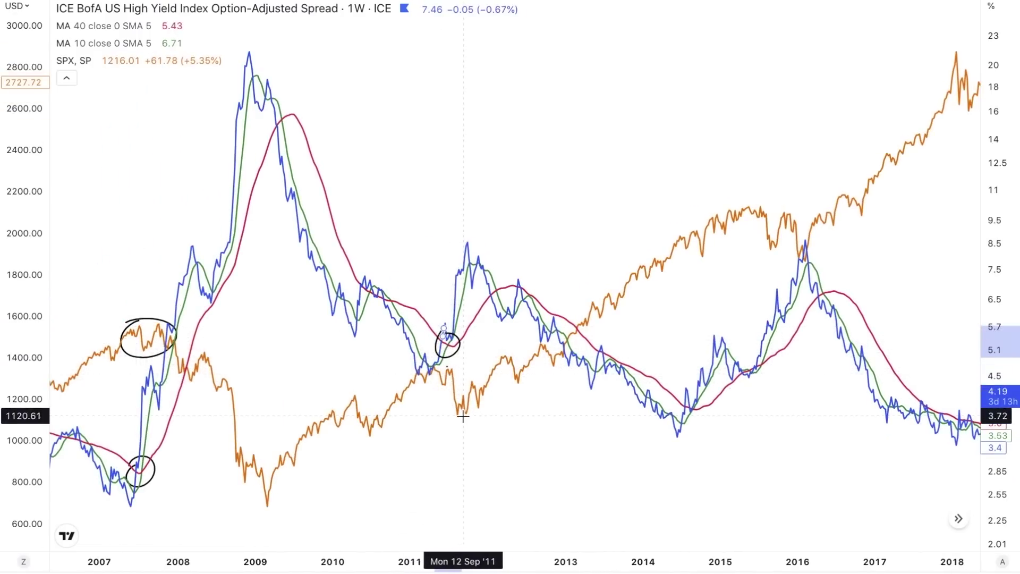
{"action": "left_click", "coordinate": [690, 397]}
{"action": "mouse_move", "coordinate": [691, 397]}
{"action": "left_mouse_down"}
{"action": "mouse_move", "coordinate": [704, 412]}
{"action": "mouse_move", "coordinate": [691, 400]}
{"action": "left_mouse_up"}
{"action": "left_click_drag", "start_coordinate": [756, 351], "coordinate": [753, 357]}
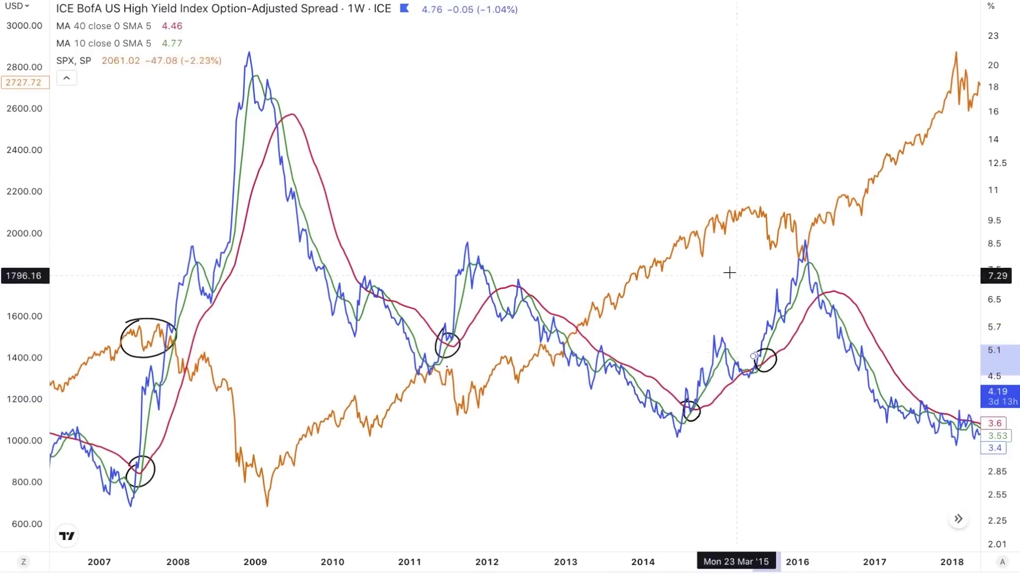
{"action": "mouse_move", "coordinate": [686, 237]}
{"action": "left_mouse_down"}
{"action": "mouse_move", "coordinate": [703, 250]}
{"action": "mouse_move", "coordinate": [690, 238]}
{"action": "left_mouse_up"}
{"action": "left_click_drag", "start_coordinate": [739, 205], "coordinate": [746, 204]}
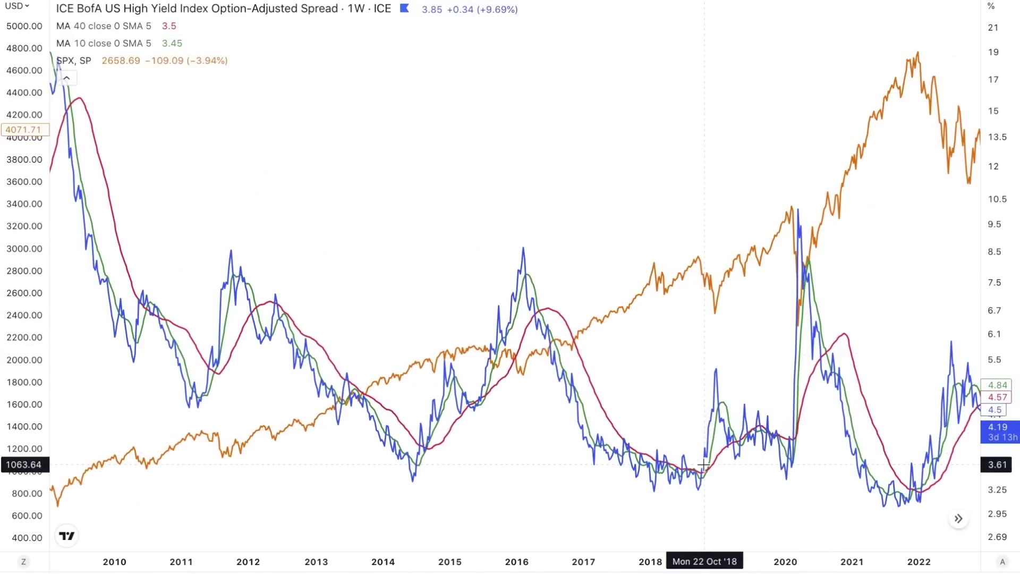
Circle the late-2018 MA crossover and the late-2018 S&P 500 peak.
{"action": "scroll", "coordinate": [704, 452], "scroll_direction": "up", "scroll_amount": 2}
{"action": "scroll", "coordinate": [696, 461], "scroll_direction": "down", "scroll_amount": 2}
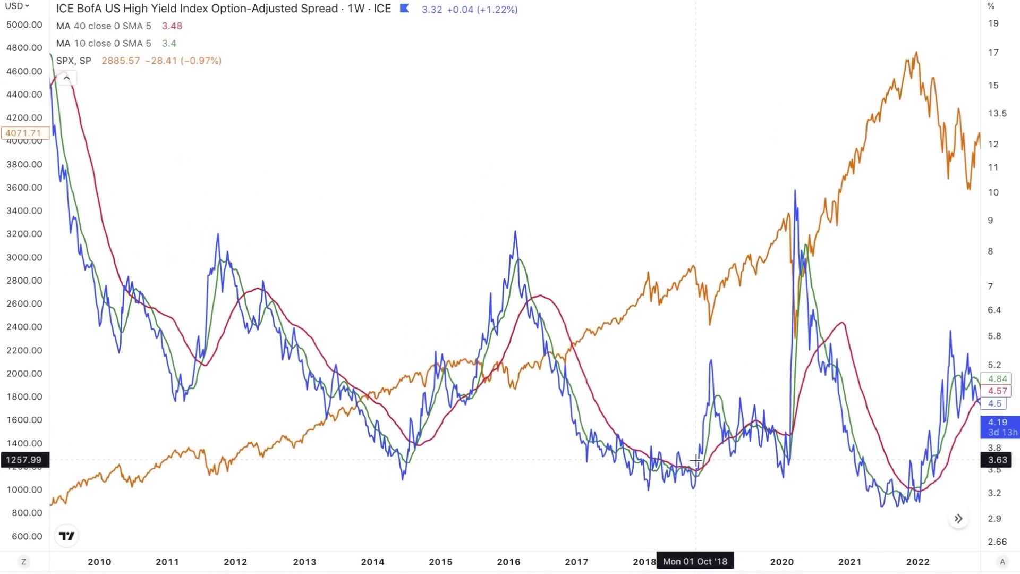
{"action": "left_click_drag", "start_coordinate": [697, 461], "coordinate": [693, 460]}
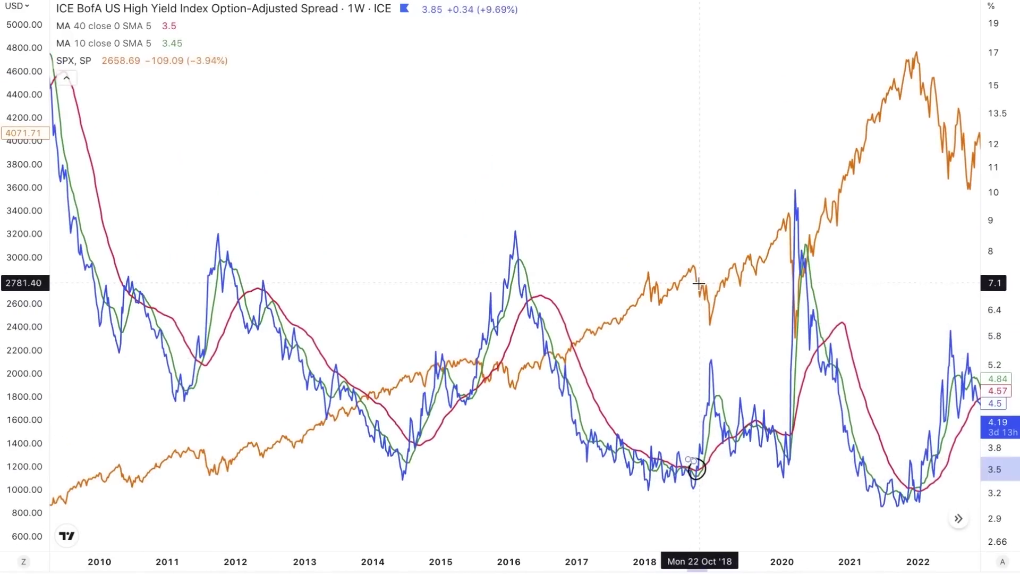
{"action": "left_click_drag", "start_coordinate": [695, 277], "coordinate": [700, 289]}
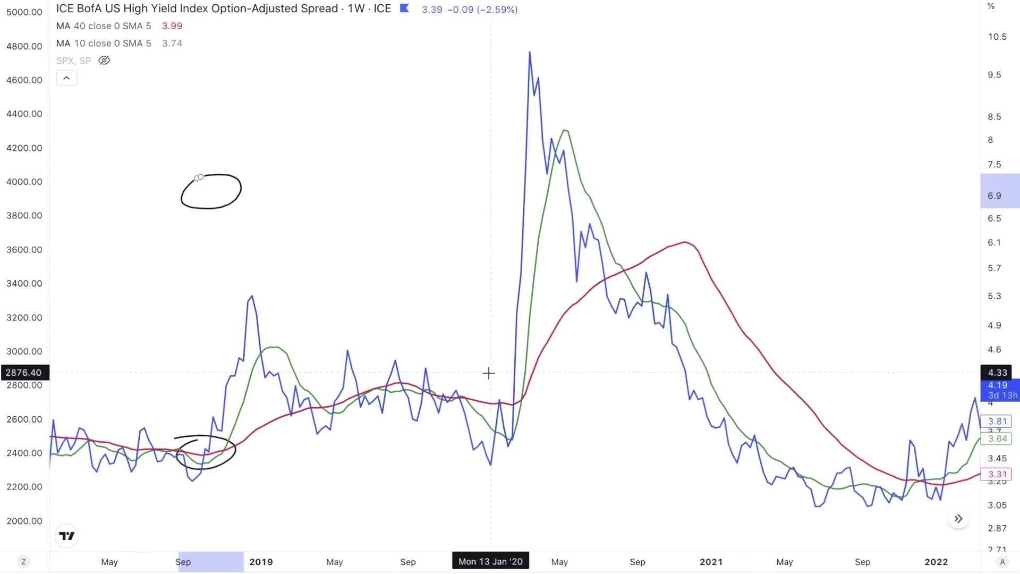
Circle the early-2020 and late-2021 MA crossovers, then unhide the S&P 500 overlay.
{"action": "scroll", "coordinate": [488, 374], "scroll_direction": "up", "scroll_amount": 2}
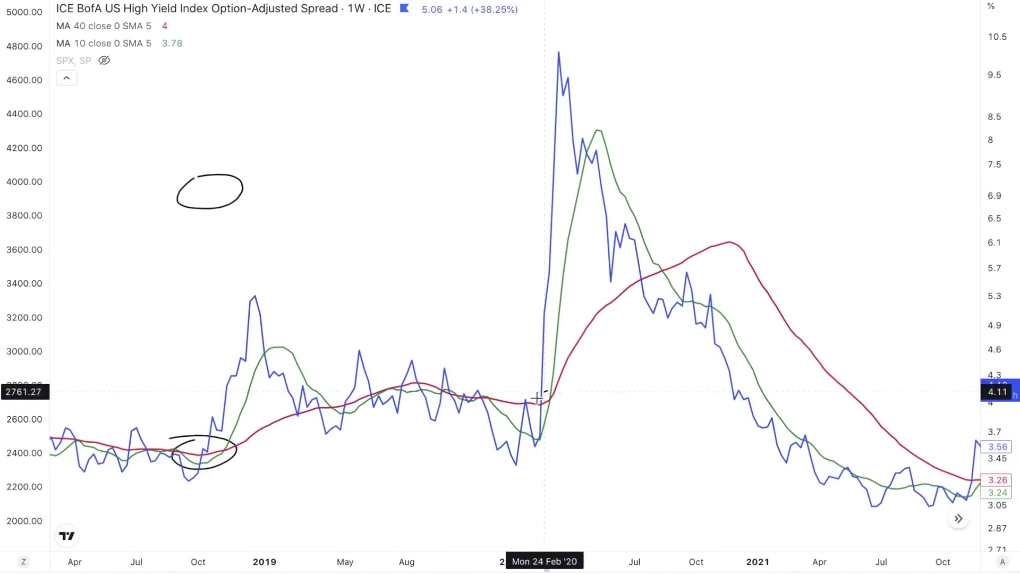
{"action": "left_click_drag", "start_coordinate": [553, 396], "coordinate": [546, 403]}
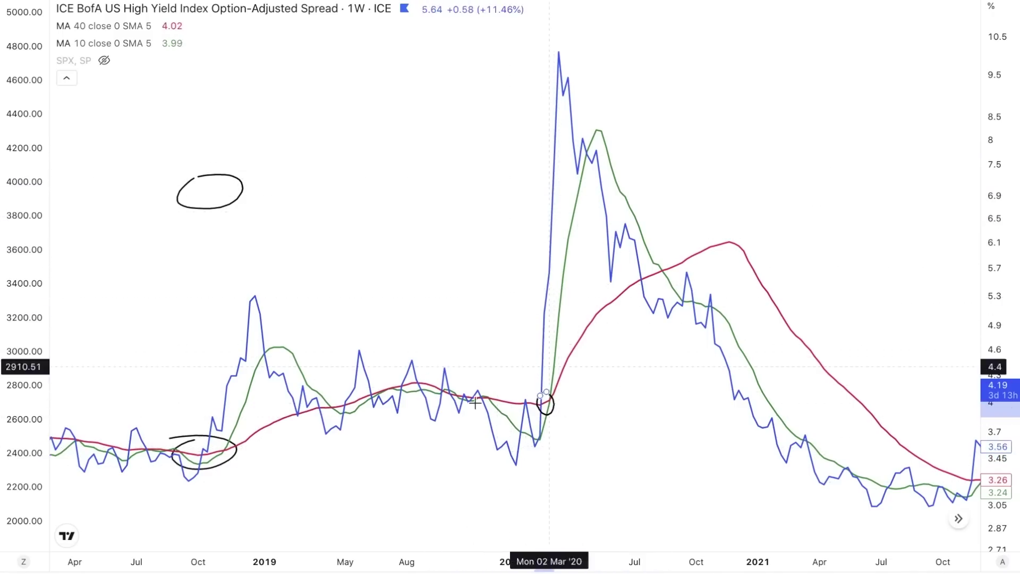
{"action": "scroll", "coordinate": [815, 487], "scroll_direction": "down", "scroll_amount": 2}
{"action": "mouse_move", "coordinate": [804, 466]}
{"action": "left_mouse_down"}
{"action": "mouse_move", "coordinate": [792, 489]}
{"action": "mouse_move", "coordinate": [824, 478]}
{"action": "mouse_move", "coordinate": [795, 470]}
{"action": "left_mouse_up"}
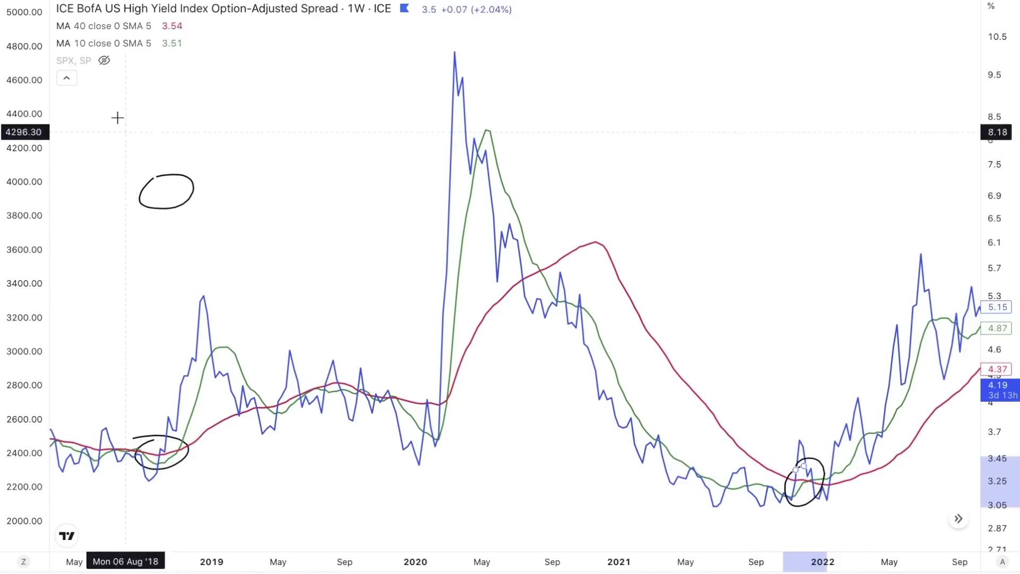
{"action": "left_click", "coordinate": [105, 60]}
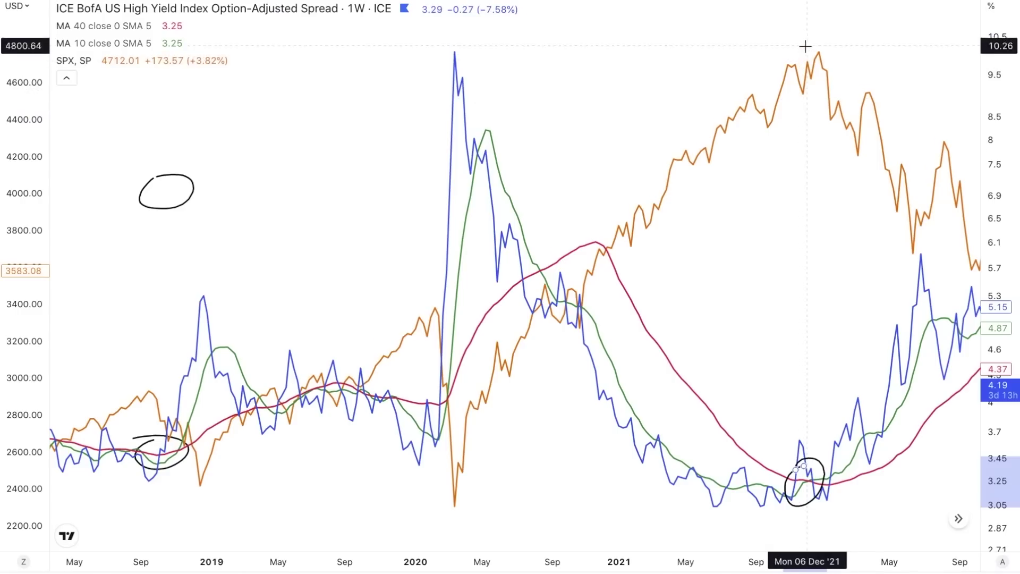
Brush circles around the late-2021 S&P 500 peak and the 2010, 2006, 2005 and 2007 SMA crossovers.
{"action": "left_click_drag", "start_coordinate": [805, 46], "coordinate": [777, 64]}
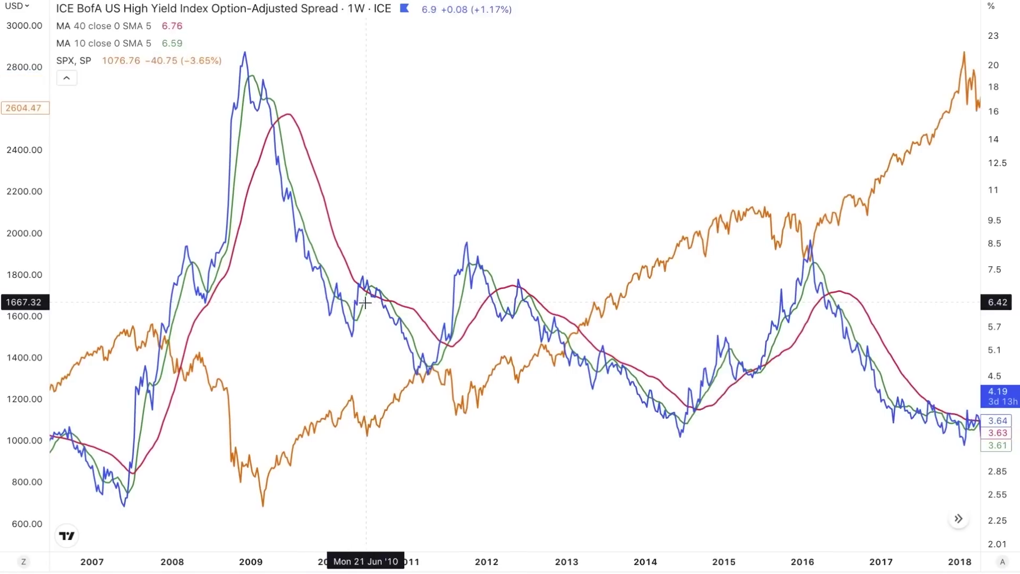
{"action": "mouse_move", "coordinate": [370, 280]}
{"action": "left_mouse_down"}
{"action": "mouse_move", "coordinate": [379, 295]}
{"action": "mouse_move", "coordinate": [369, 277]}
{"action": "left_mouse_up"}
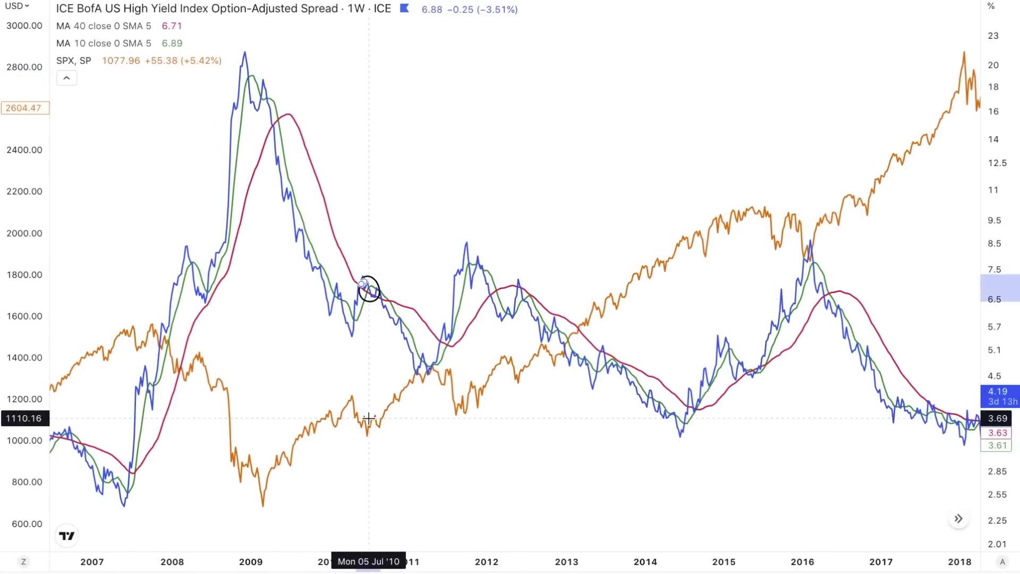
{"action": "scroll", "coordinate": [360, 301], "scroll_direction": "down", "scroll_amount": 3}
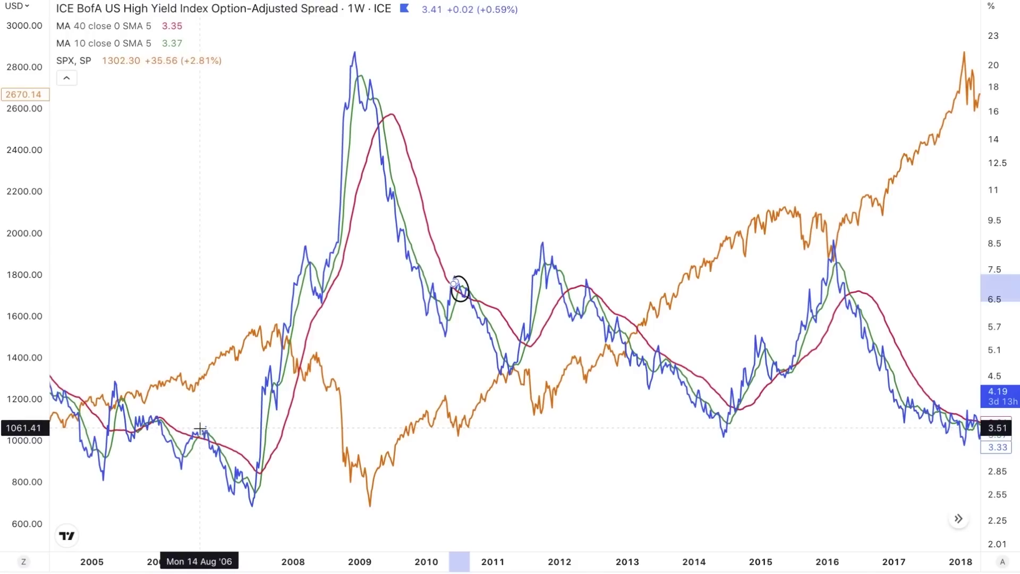
{"action": "left_click_drag", "start_coordinate": [193, 431], "coordinate": [191, 434]}
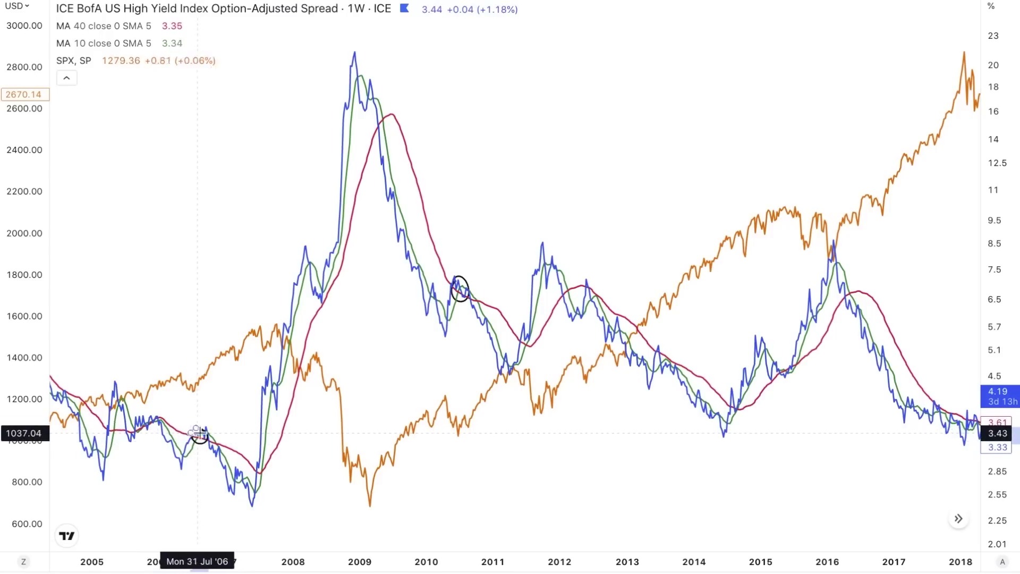
{"action": "mouse_move", "coordinate": [109, 424]}
{"action": "left_mouse_down"}
{"action": "mouse_move", "coordinate": [108, 439]}
{"action": "mouse_move", "coordinate": [109, 424]}
{"action": "left_mouse_up"}
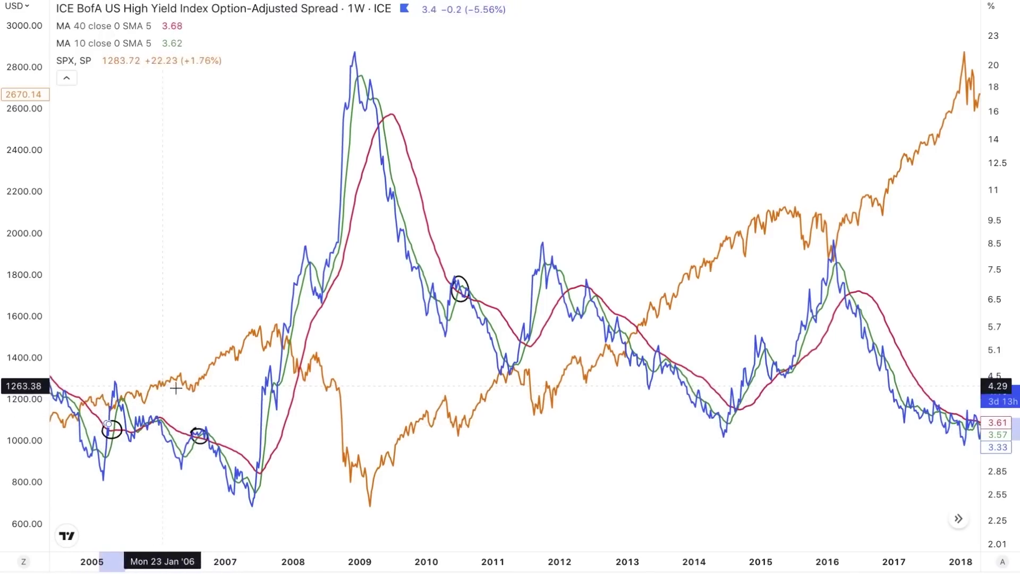
{"action": "scroll", "coordinate": [211, 400], "scroll_direction": "down", "scroll_amount": 2}
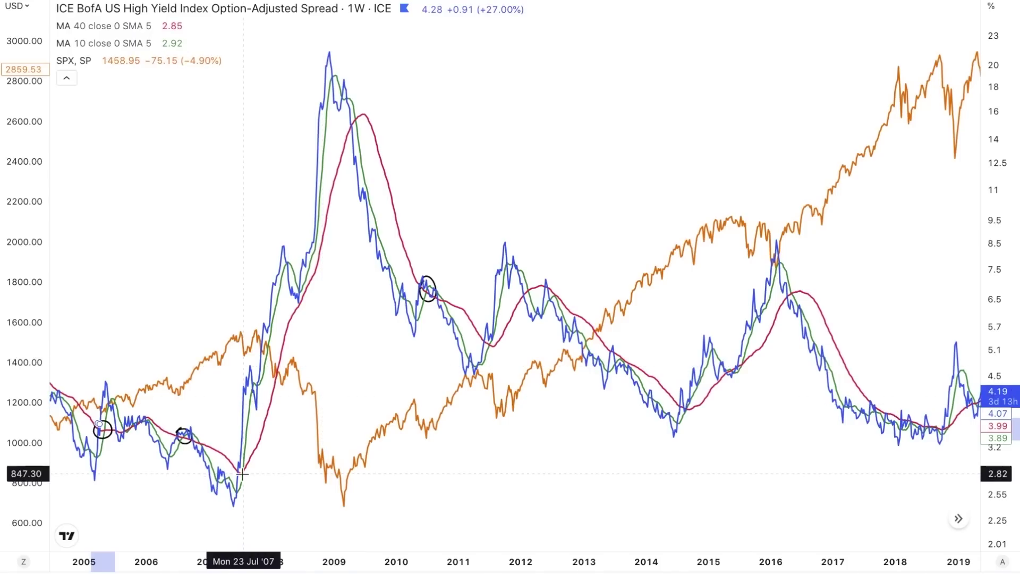
{"action": "mouse_move", "coordinate": [242, 463]}
{"action": "left_mouse_down"}
{"action": "mouse_move", "coordinate": [233, 471]}
{"action": "mouse_move", "coordinate": [247, 473]}
{"action": "mouse_move", "coordinate": [234, 464]}
{"action": "left_mouse_up"}
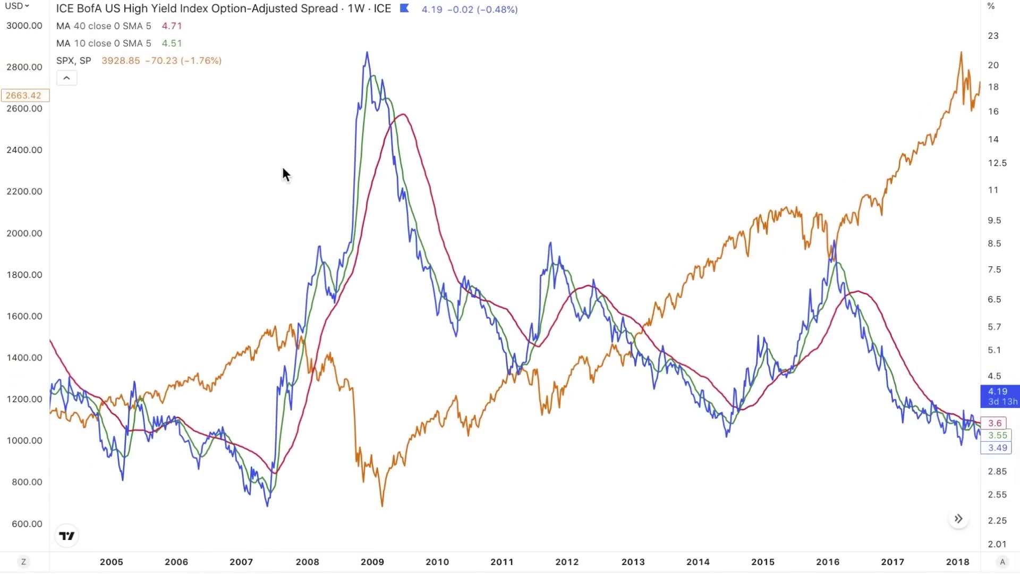
Circle the late-2022 moving-average crossover at the chart's right end.
{"action": "scroll", "coordinate": [463, 251], "scroll_direction": "right", "scroll_amount": 10}
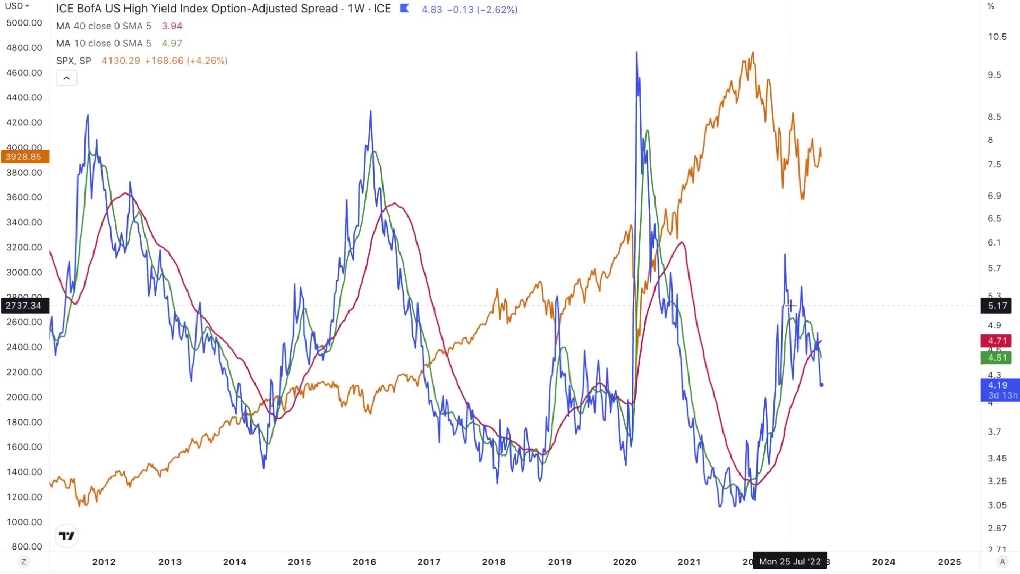
{"action": "scroll", "coordinate": [807, 338], "scroll_direction": "up", "scroll_amount": 2}
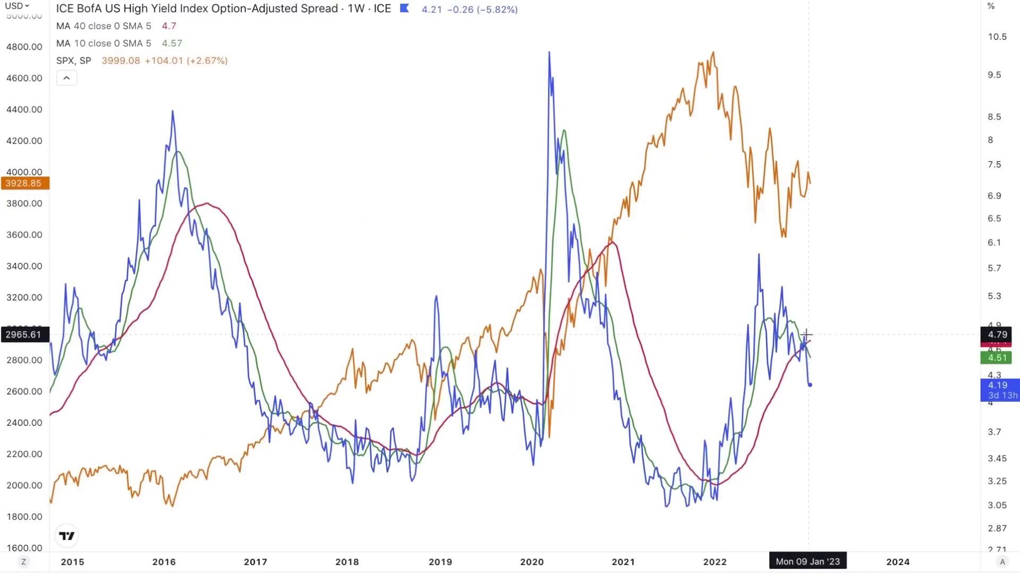
{"action": "left_click_drag", "start_coordinate": [795, 338], "coordinate": [839, 354]}
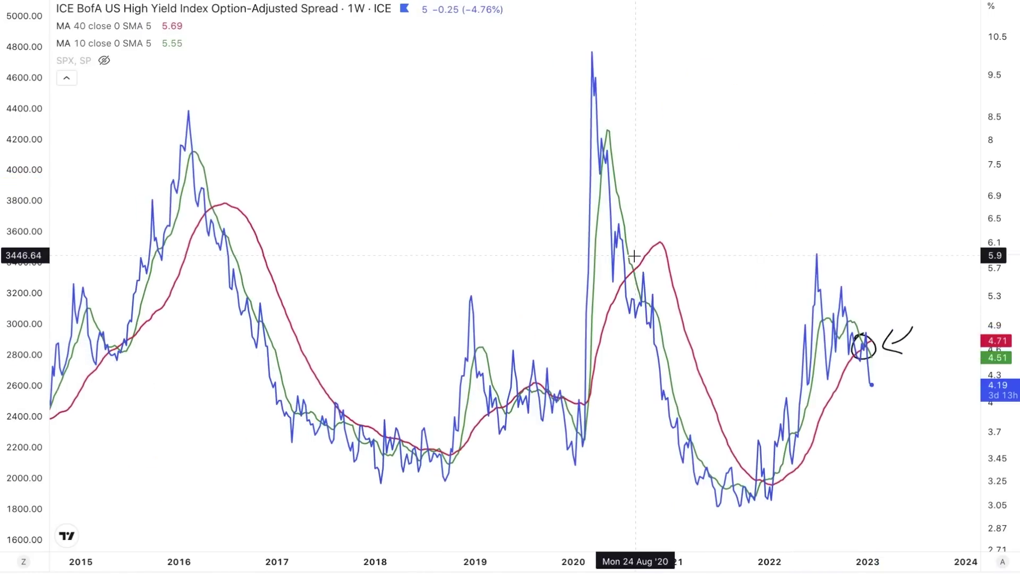
Circle the 2020 and 2015 moving-average crossovers, then zoom out and shift the chart left.
{"action": "mouse_move", "coordinate": [634, 256]}
{"action": "left_mouse_down"}
{"action": "mouse_move", "coordinate": [624, 271]}
{"action": "mouse_move", "coordinate": [631, 286]}
{"action": "mouse_move", "coordinate": [646, 269]}
{"action": "mouse_move", "coordinate": [629, 262]}
{"action": "left_mouse_up"}
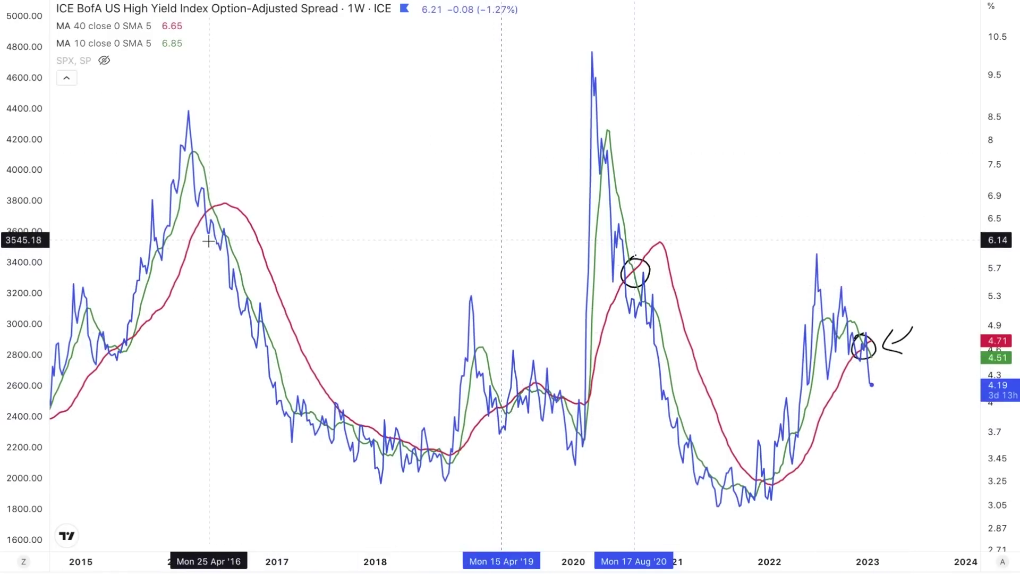
{"action": "scroll", "coordinate": [296, 266], "scroll_direction": "down", "scroll_amount": 3}
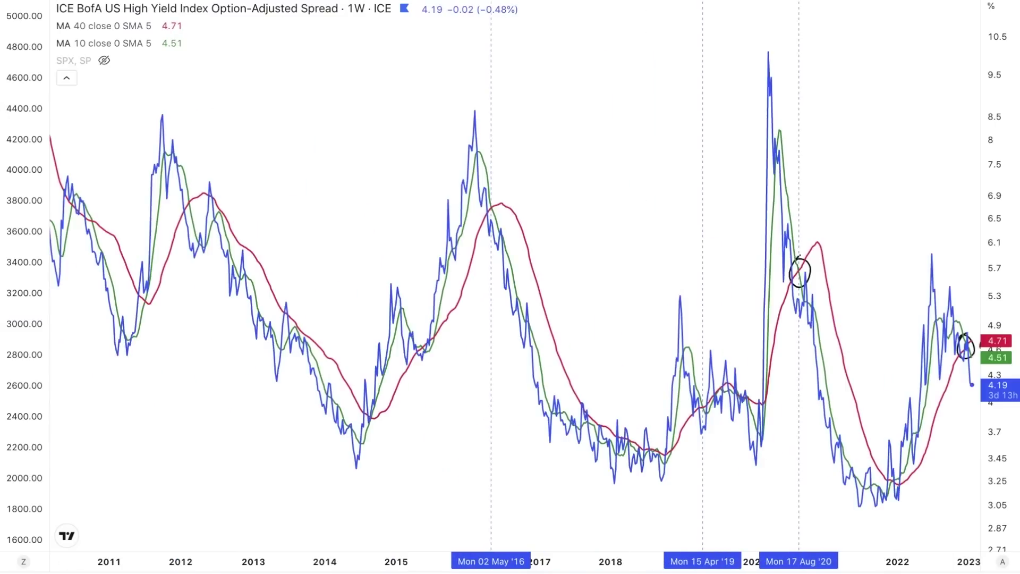
{"action": "left_click_drag", "start_coordinate": [428, 332], "coordinate": [424, 334]}
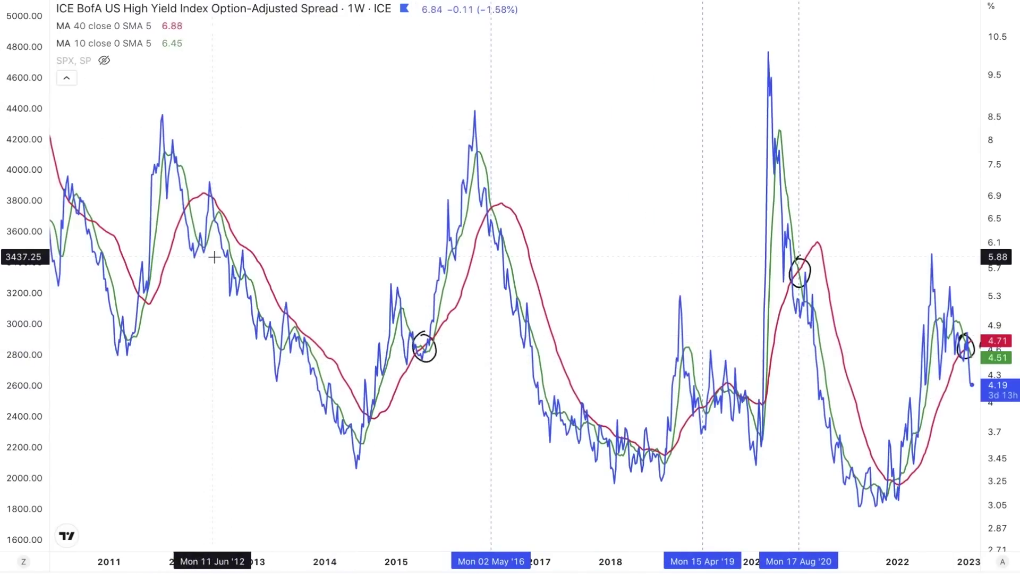
{"action": "scroll", "coordinate": [226, 344], "scroll_direction": "down", "scroll_amount": 2}
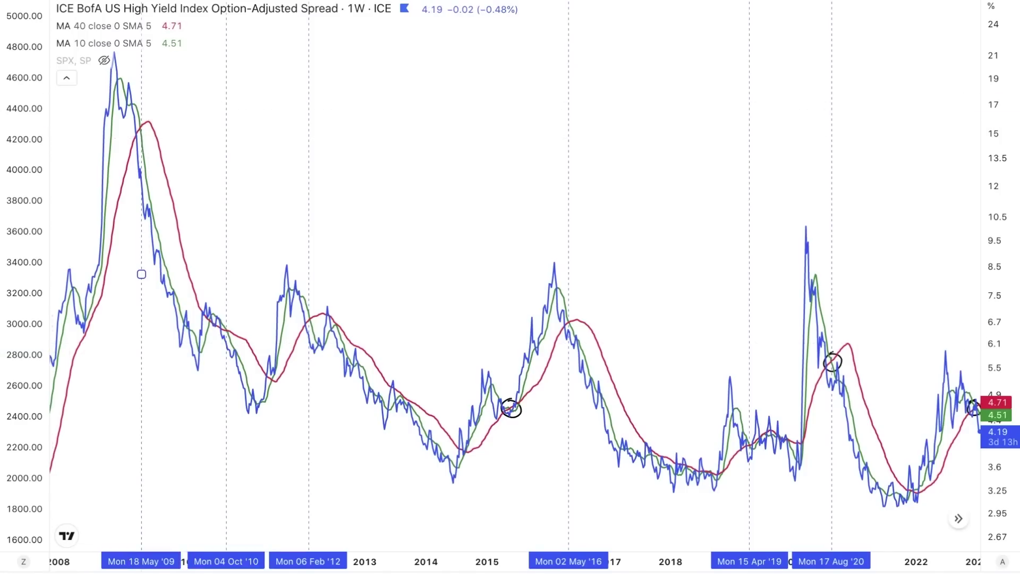
{"action": "scroll", "coordinate": [143, 144], "scroll_direction": "left", "scroll_amount": 5}
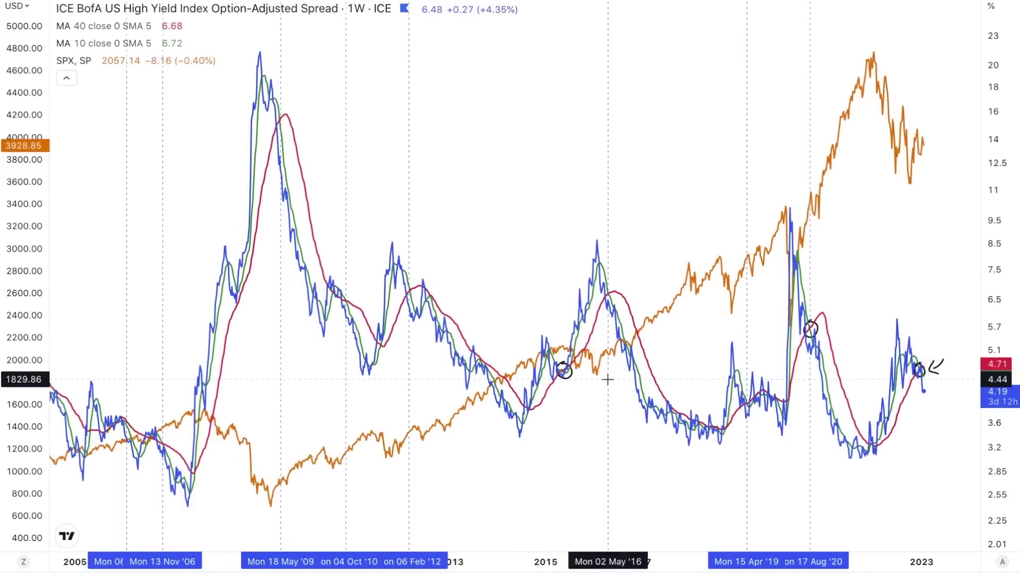
Brush strokes and circles along the S&P 500 line at 2016, 2019, 2012, 2010, 2009 and 2006–07.
{"action": "left_click_drag", "start_coordinate": [611, 353], "coordinate": [672, 307]}
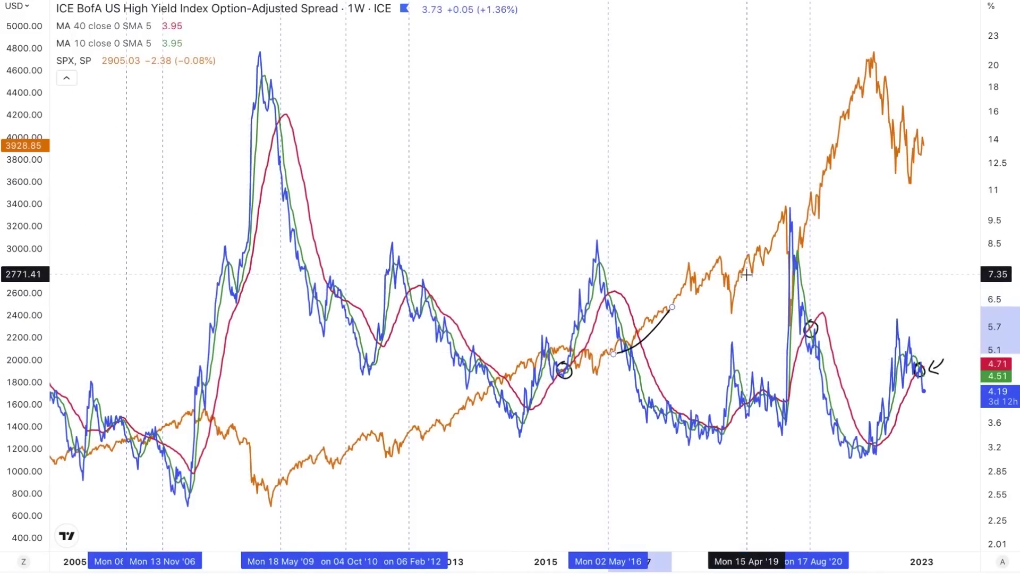
{"action": "left_click_drag", "start_coordinate": [750, 272], "coordinate": [774, 240]}
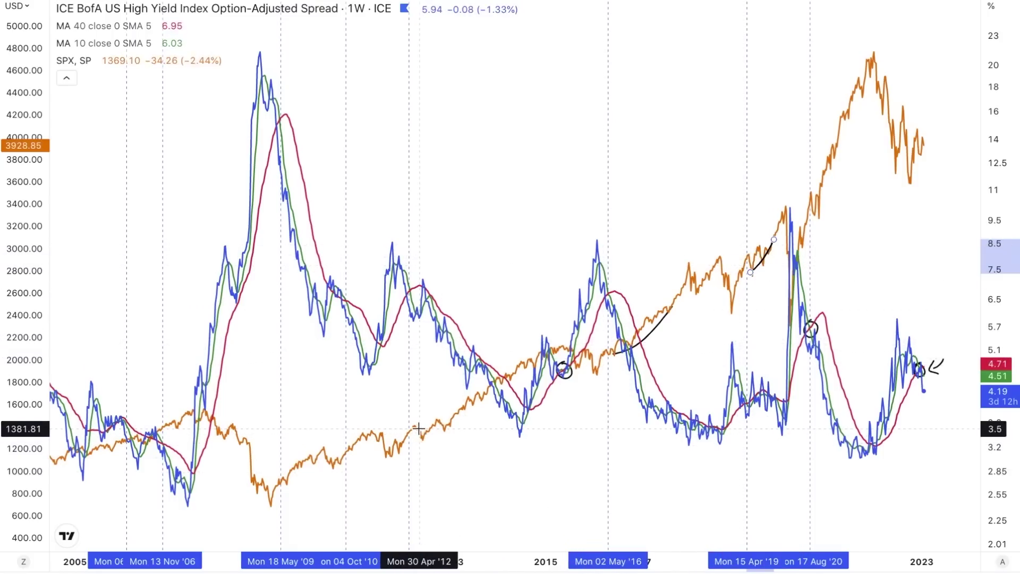
{"action": "left_click_drag", "start_coordinate": [418, 425], "coordinate": [416, 432]}
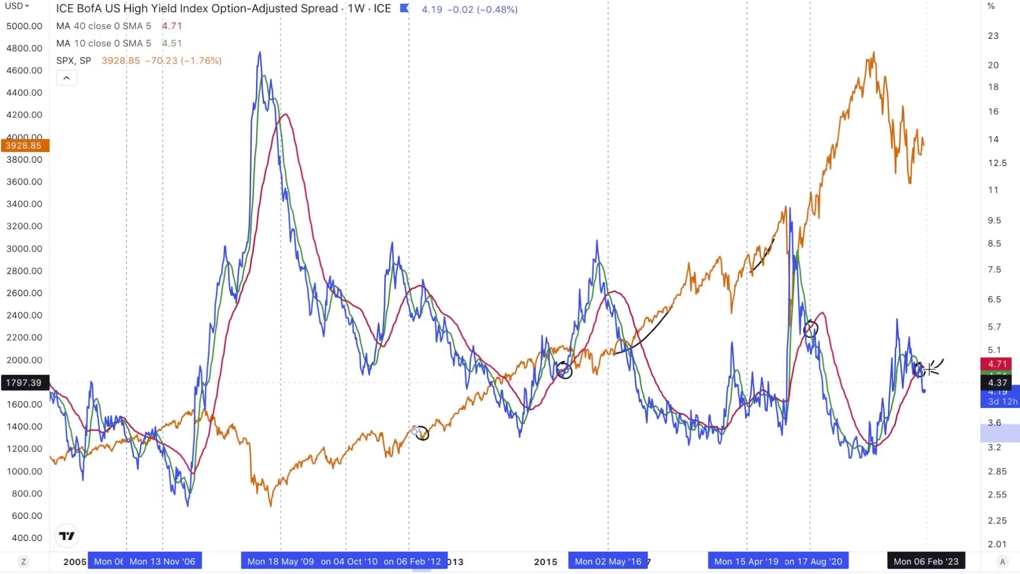
{"action": "left_click_drag", "start_coordinate": [352, 445], "coordinate": [339, 450]}
{"action": "mouse_move", "coordinate": [278, 477]}
{"action": "left_mouse_down"}
{"action": "mouse_move", "coordinate": [275, 489]}
{"action": "mouse_move", "coordinate": [274, 473]}
{"action": "left_mouse_up"}
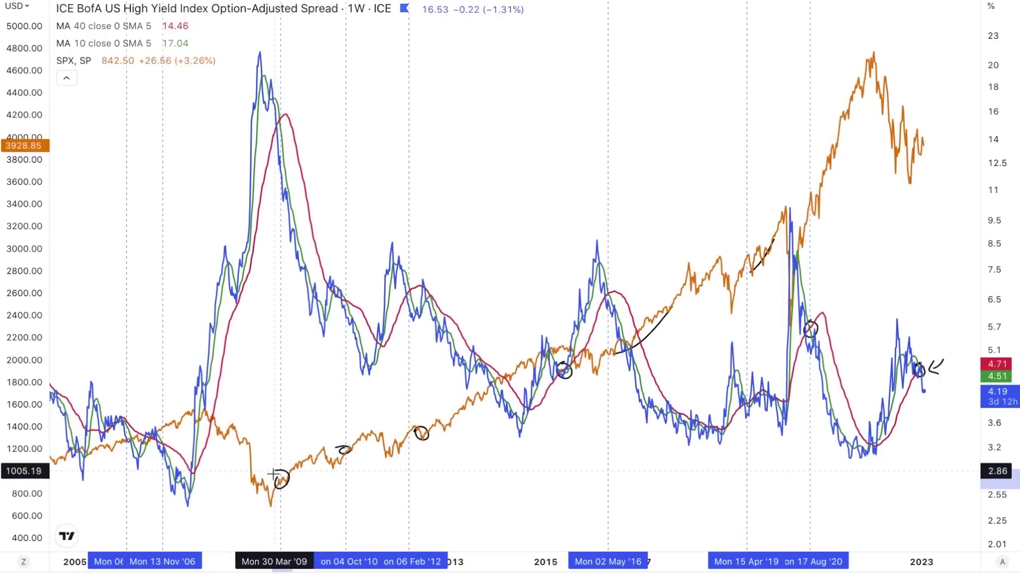
{"action": "left_click_drag", "start_coordinate": [124, 441], "coordinate": [189, 414]}
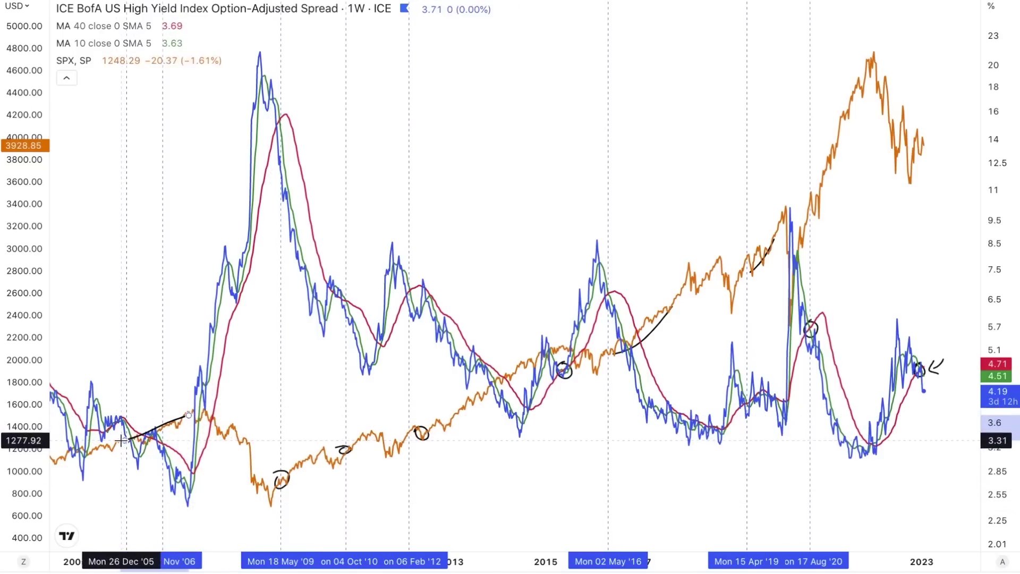
{"action": "scroll", "coordinate": [429, 408], "scroll_direction": "up", "scroll_amount": 3}
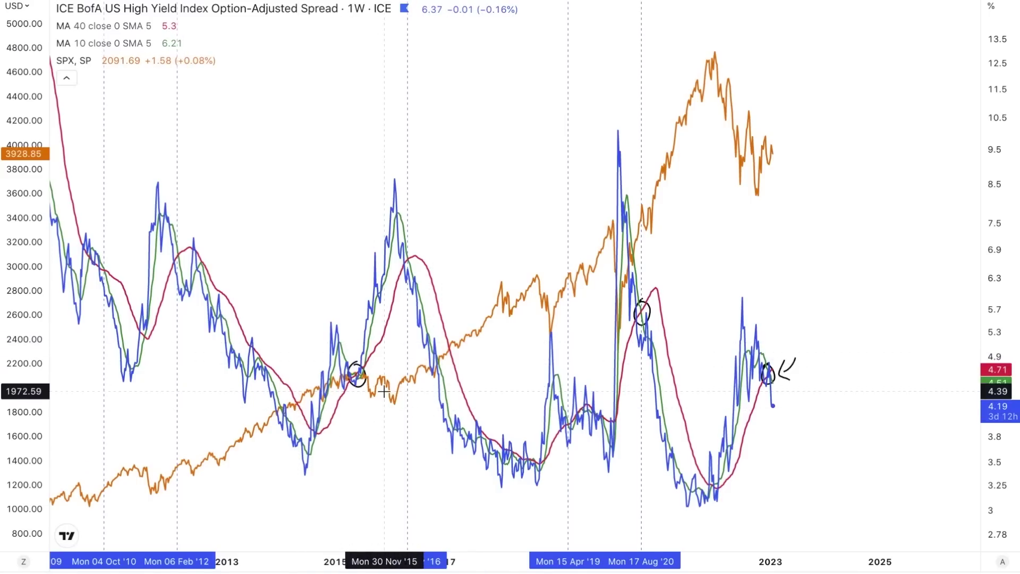
Zoom the high-yield spread chart in and out to review the circled crossovers.
{"action": "scroll", "coordinate": [360, 385], "scroll_direction": "up", "scroll_amount": 2}
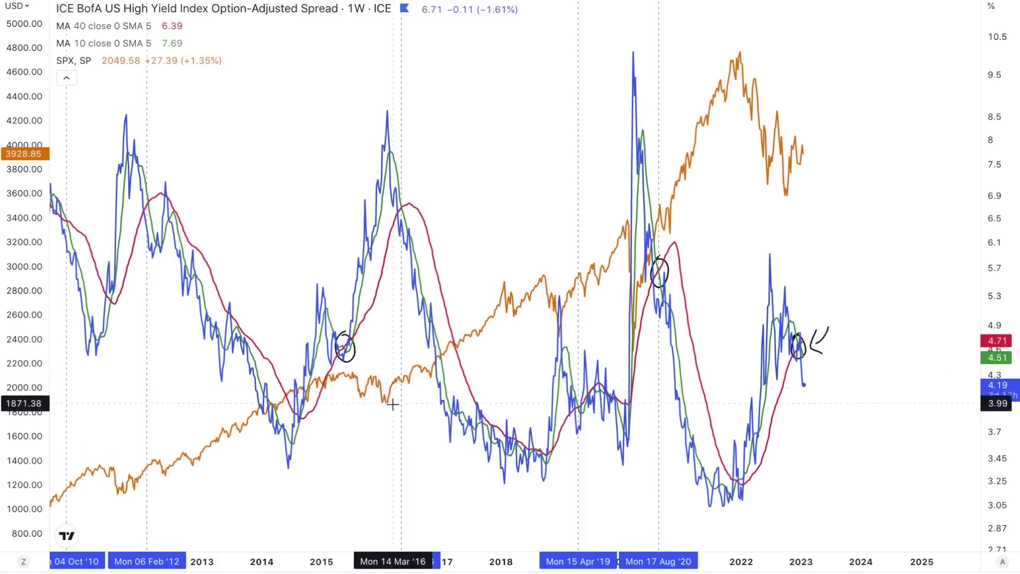
{"action": "scroll", "coordinate": [852, 432], "scroll_direction": "down", "scroll_amount": 2}
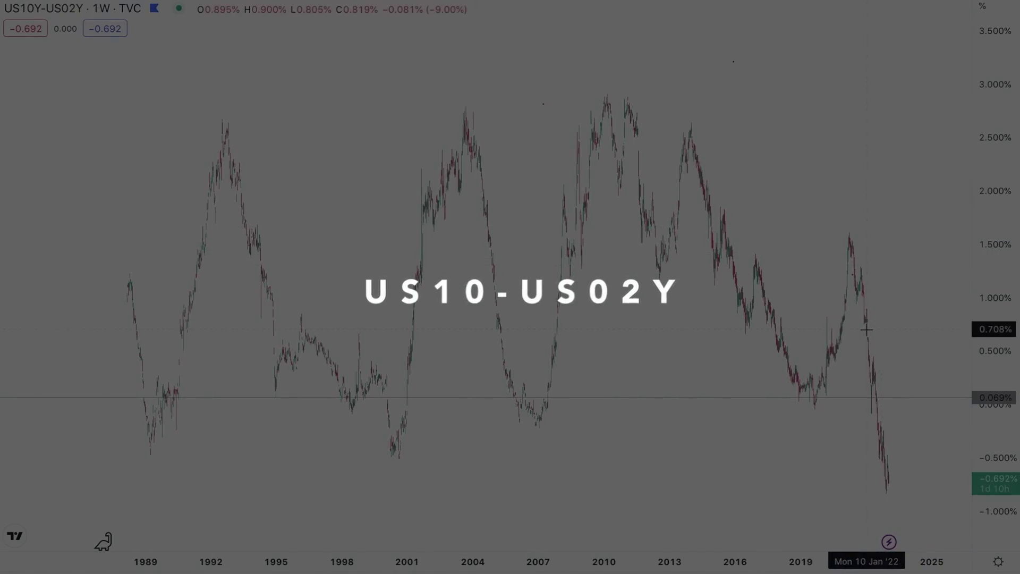
Sketch two upward curves with an arrowhead projecting the yield curve's rebound.
{"action": "scroll", "coordinate": [866, 329], "scroll_direction": "right", "scroll_amount": 2}
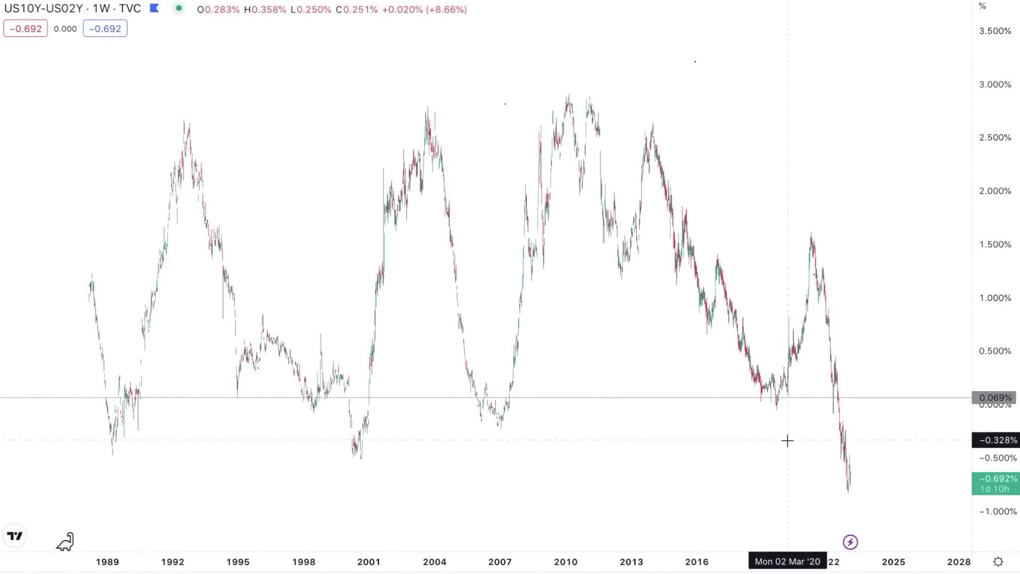
{"action": "scroll", "coordinate": [744, 455], "scroll_direction": "right", "scroll_amount": 2}
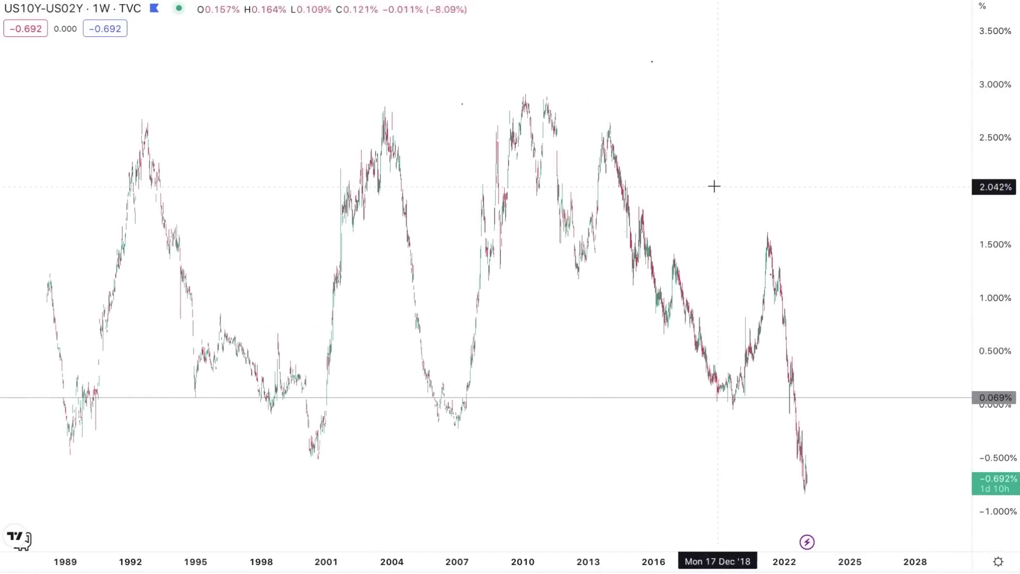
{"action": "mouse_move", "coordinate": [716, 186]}
{"action": "left_mouse_down"}
{"action": "mouse_move", "coordinate": [782, 146]}
{"action": "mouse_move", "coordinate": [806, 110]}
{"action": "mouse_move", "coordinate": [818, 114]}
{"action": "left_mouse_up"}
{"action": "mouse_move", "coordinate": [784, 203]}
{"action": "left_mouse_down"}
{"action": "mouse_move", "coordinate": [872, 130]}
{"action": "mouse_move", "coordinate": [880, 135]}
{"action": "left_mouse_up"}
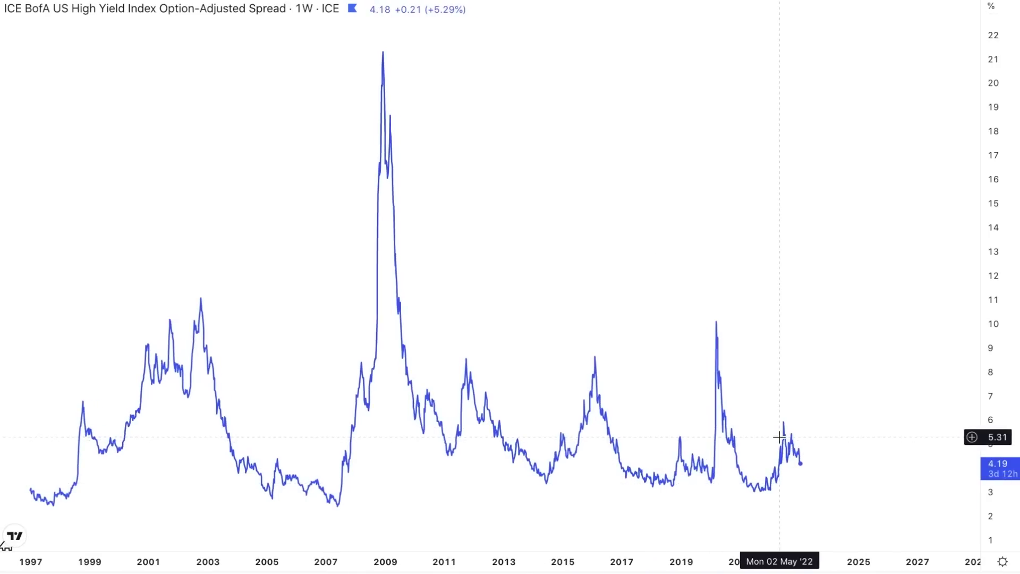
Draw a horizontal level line at 9.16 across the high-yield spread chart.
{"action": "left_click", "coordinate": [2, 43]}
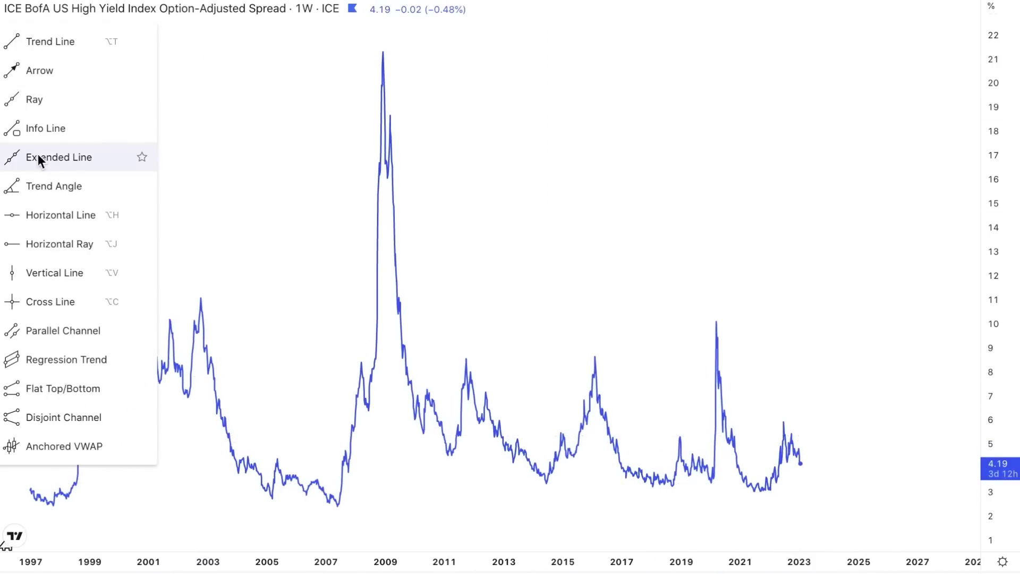
{"action": "left_click", "coordinate": [27, 218]}
{"action": "left_click", "coordinate": [170, 344]}
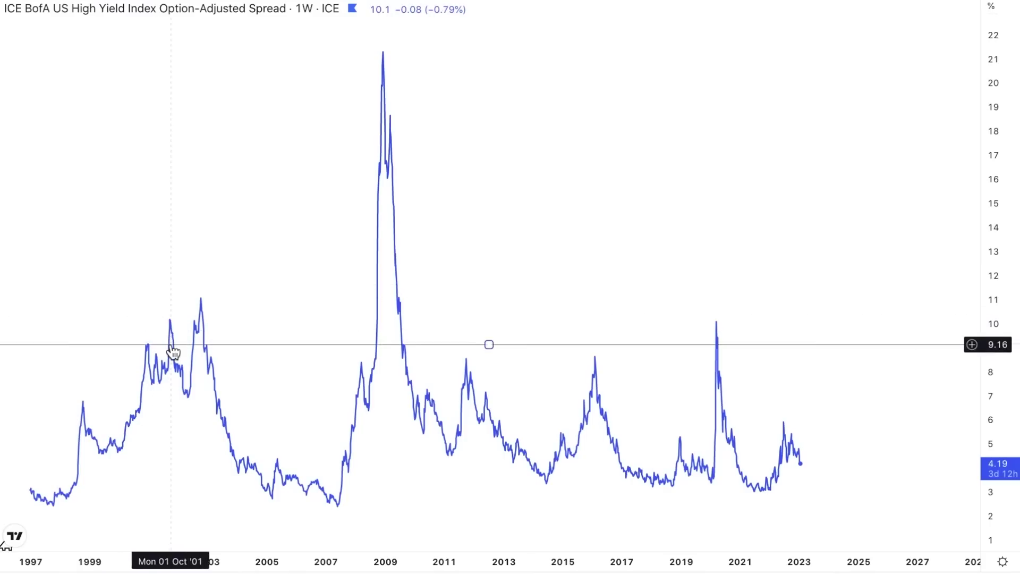